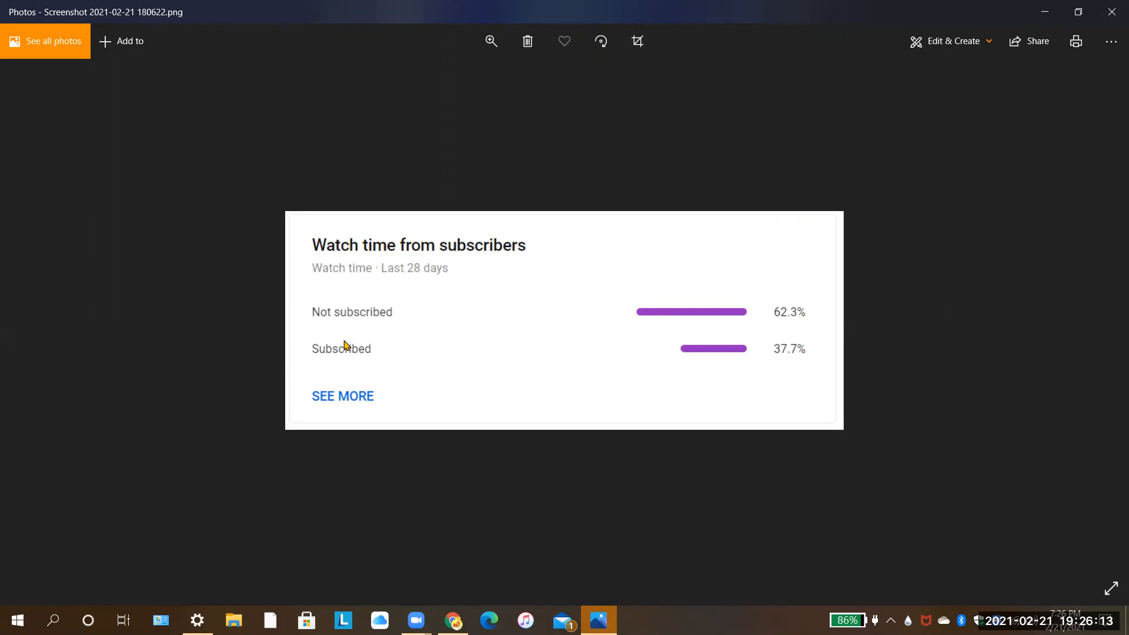
# Minimize the photo viewer, expand the Windows Ease of Access folder among the installed apps to examine its tools, and close the app list
pyautogui.click(1039, 17)
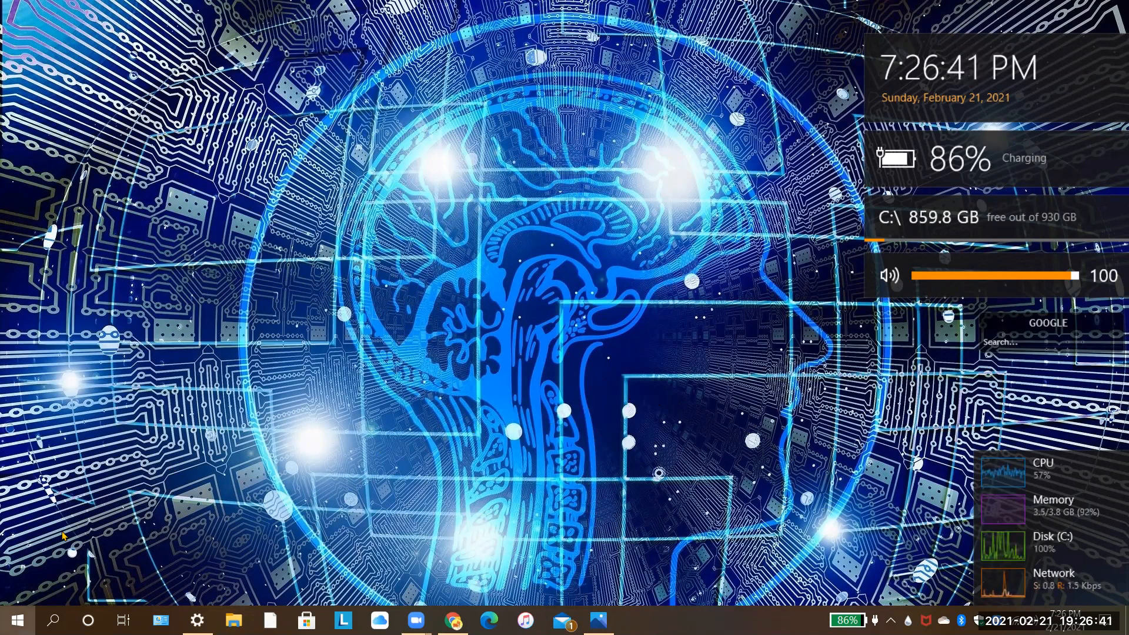
pyautogui.press('super')
pyautogui.scroll(-15, 66, 530)
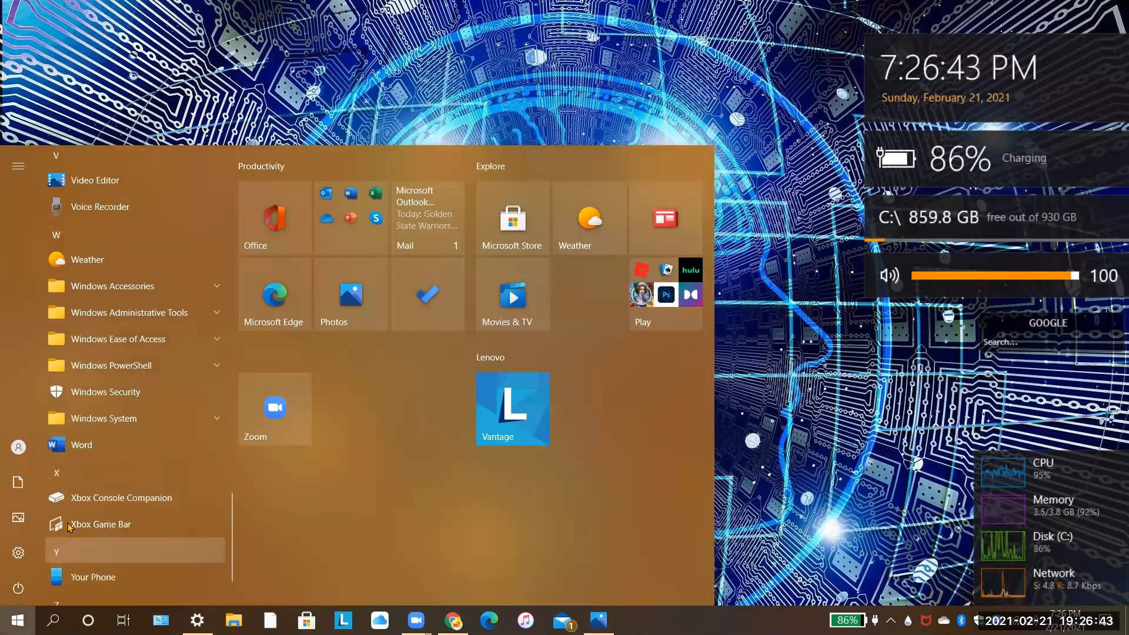
pyautogui.click(147, 349)
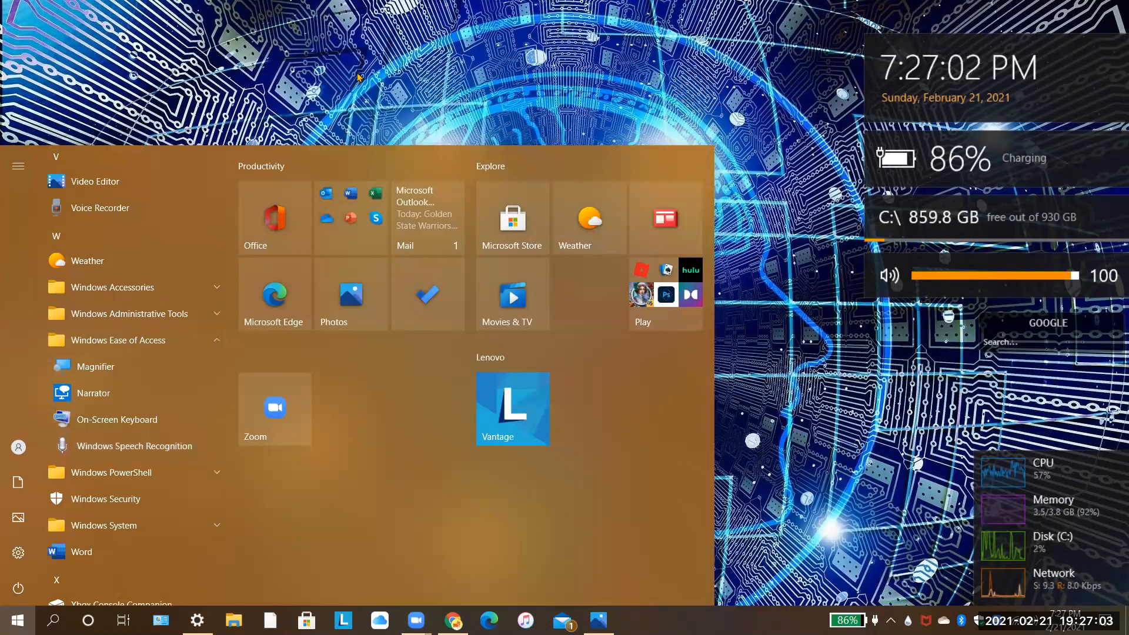
pyautogui.click(268, 104)
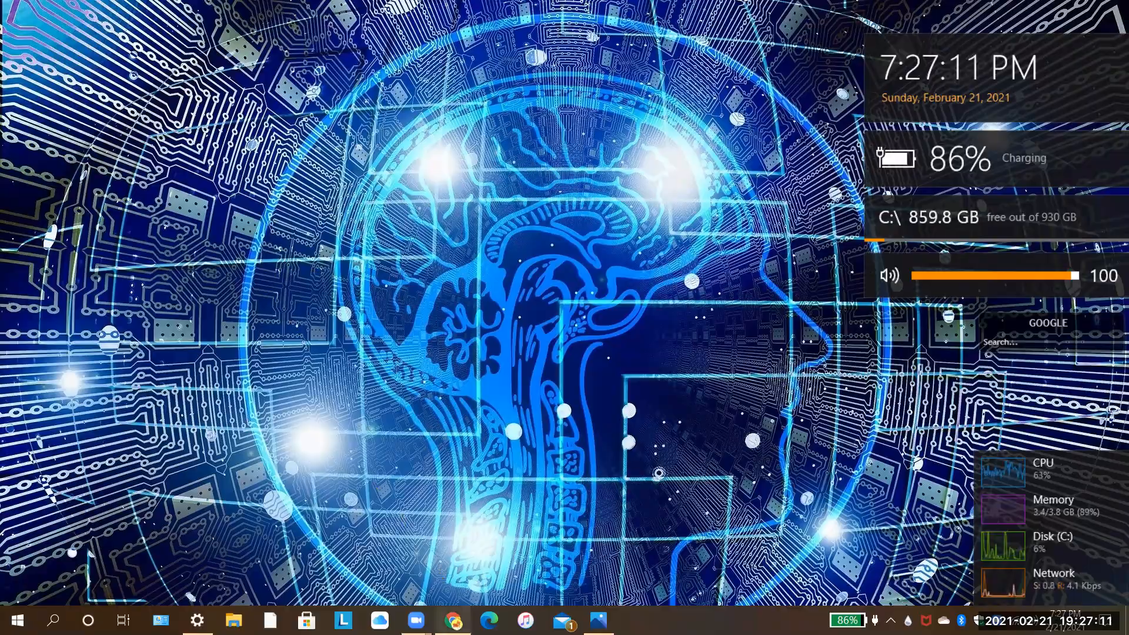
# Switch to Chrome to view the login-screen Ease of Access image, minimize it, and bring up the Ease of Access Display page in Settings
pyautogui.click(453, 620)
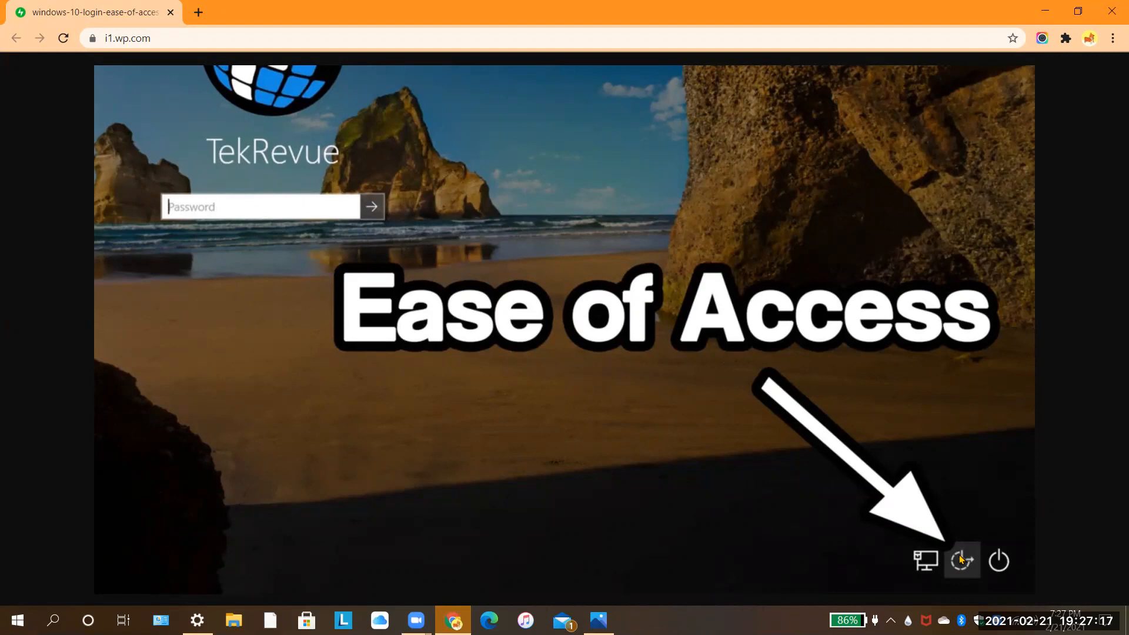
pyautogui.click(1033, 11)
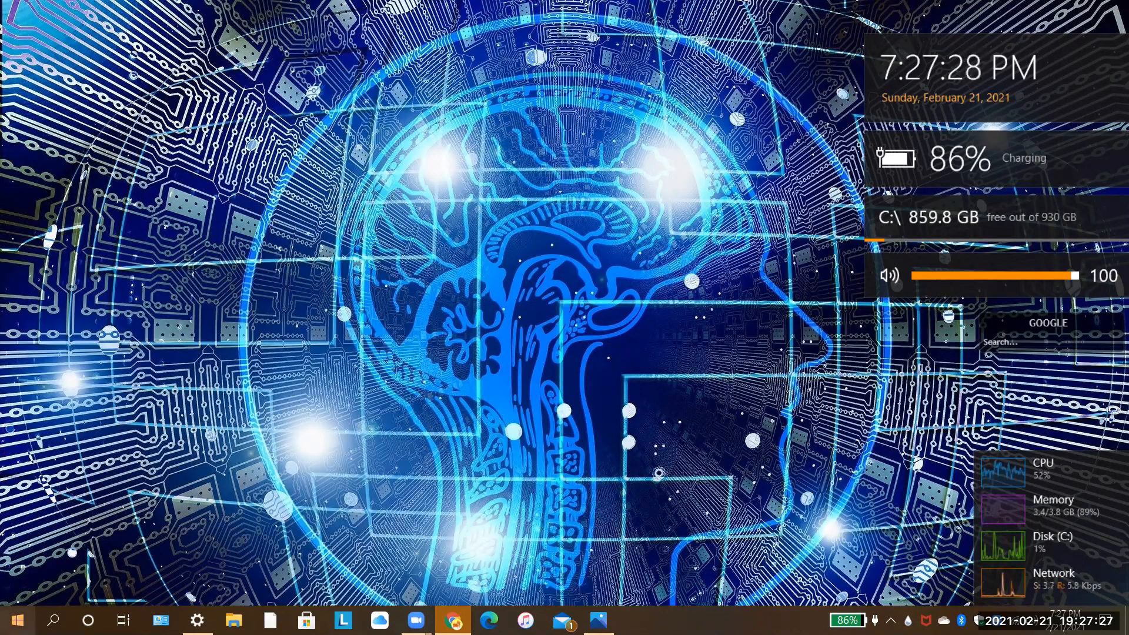
pyautogui.click(197, 620)
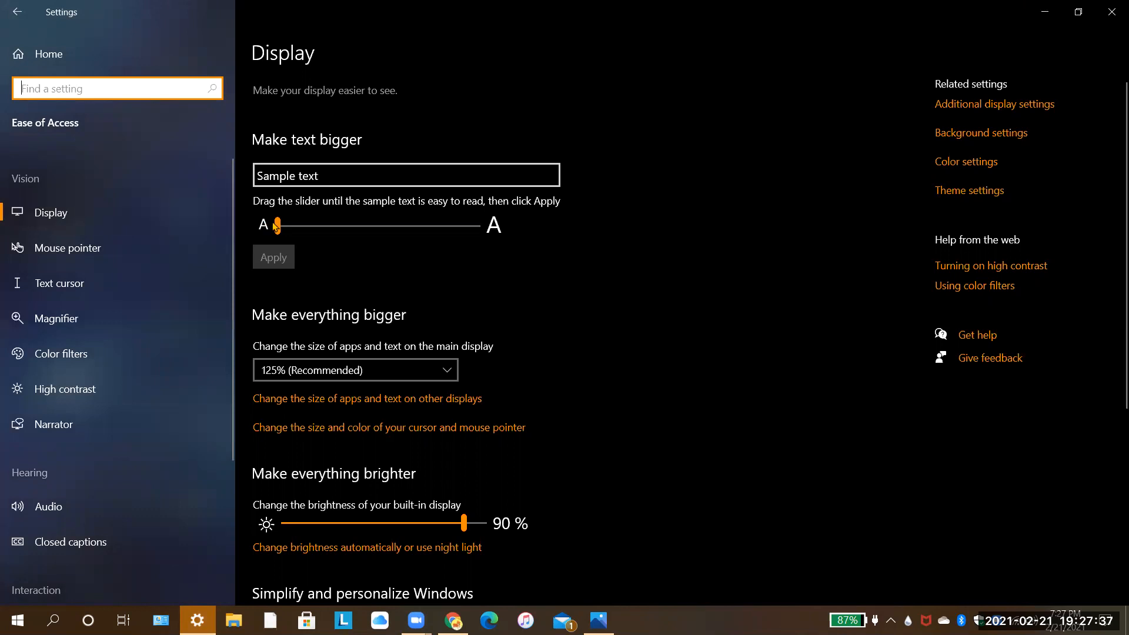
# Try scaling apps and text on the main display to 175%, and restore 125% (Recommended)
pyautogui.moveTo(279, 228); pyautogui.dragTo(276, 251)
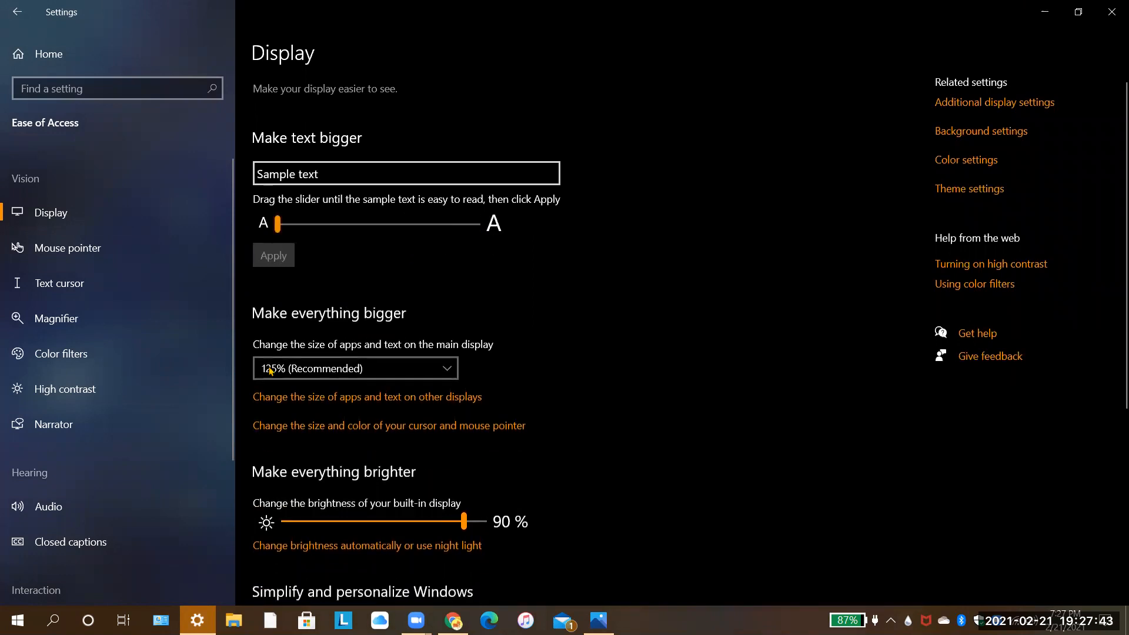
pyautogui.click(340, 372)
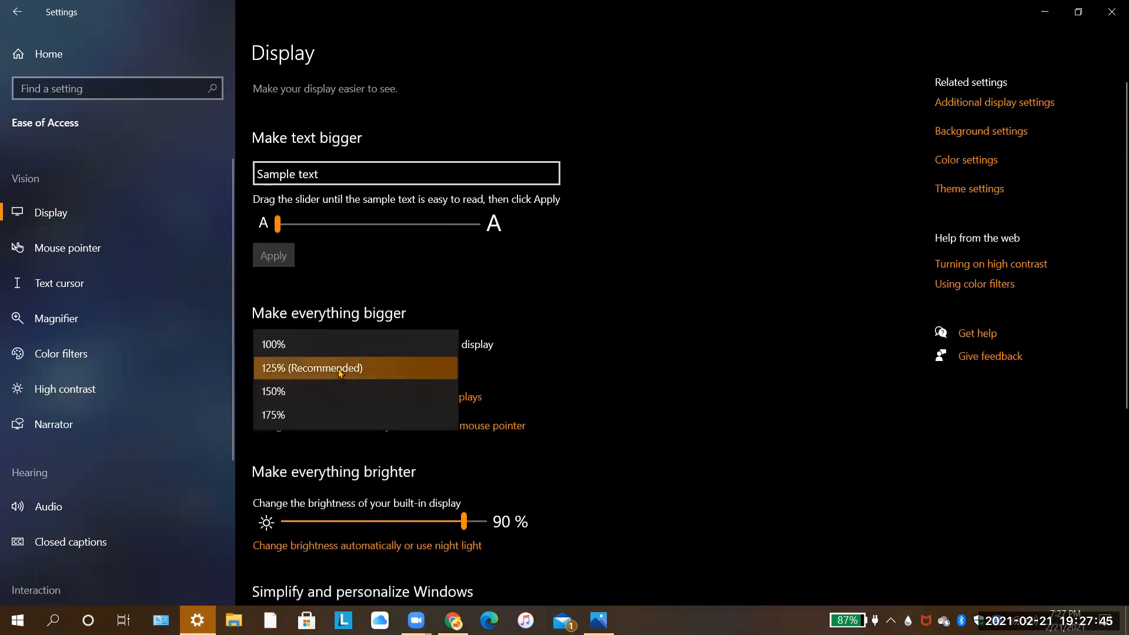
pyautogui.click(339, 417)
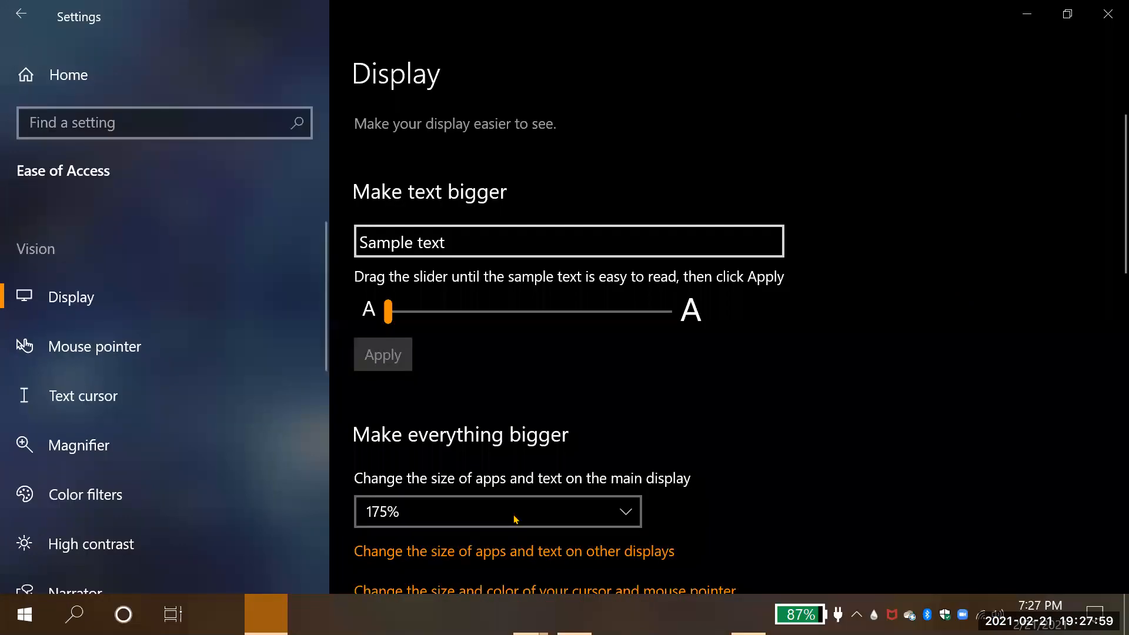
pyautogui.click(515, 512)
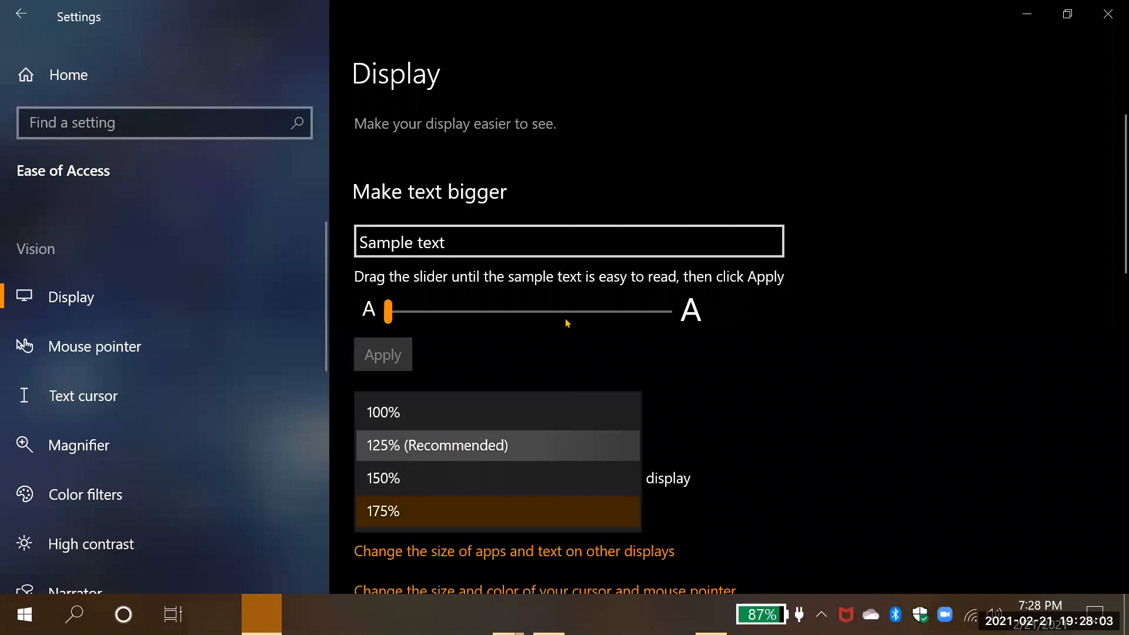
pyautogui.click(482, 445)
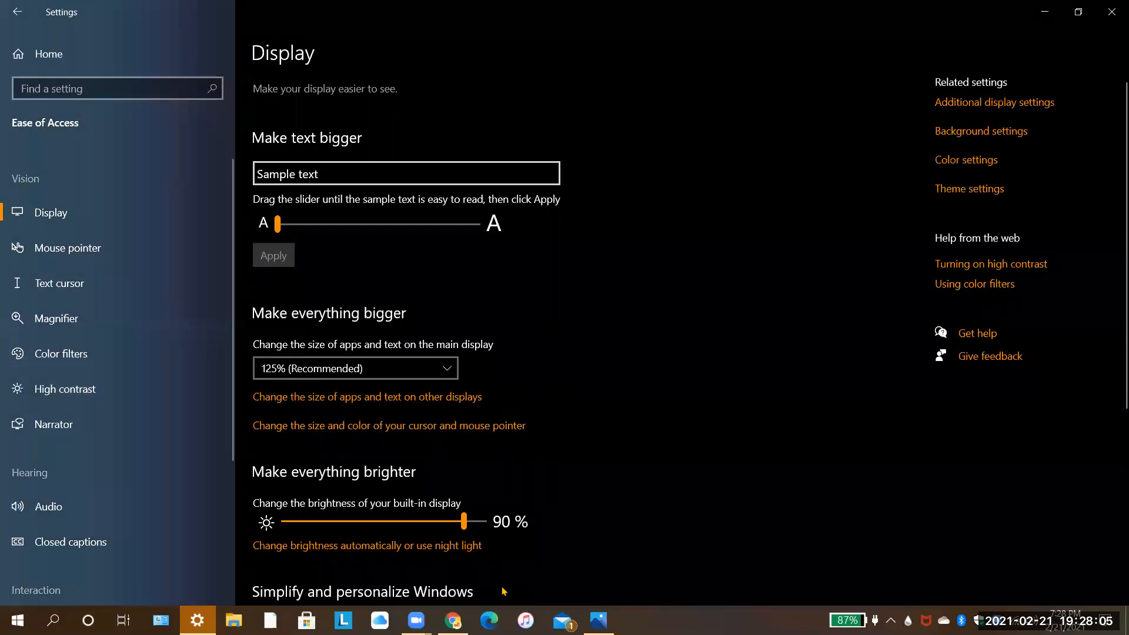
# Turn Windows animations, transparency and automatic scroll bar hiding off and back on, one at a time
pyautogui.scroll(-3, 445, 480)
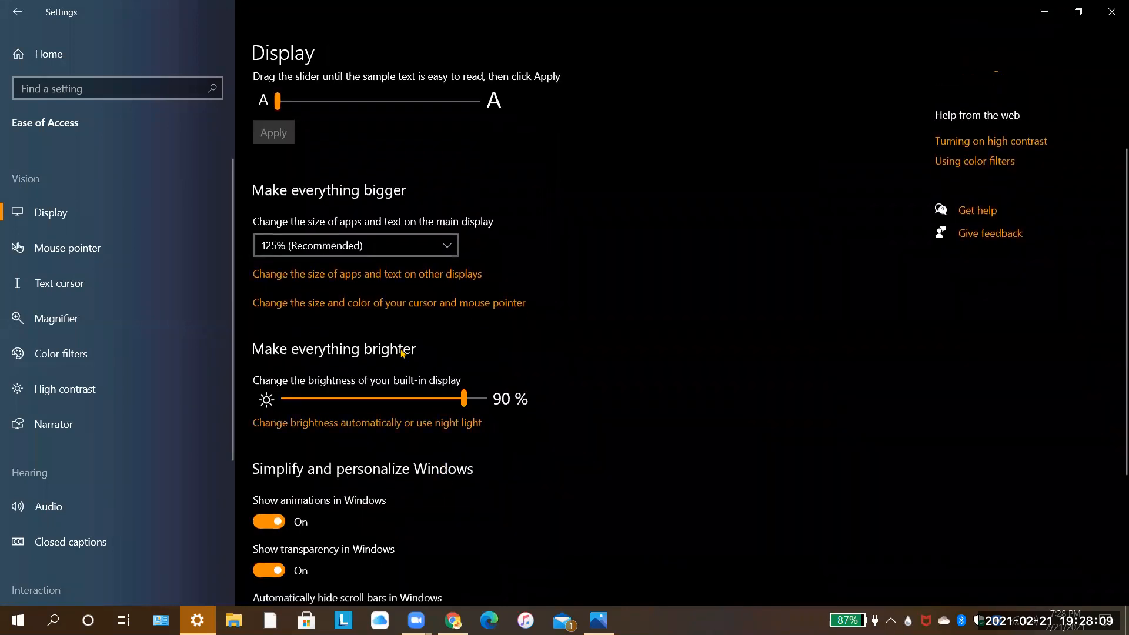
pyautogui.scroll(-3, 398, 356)
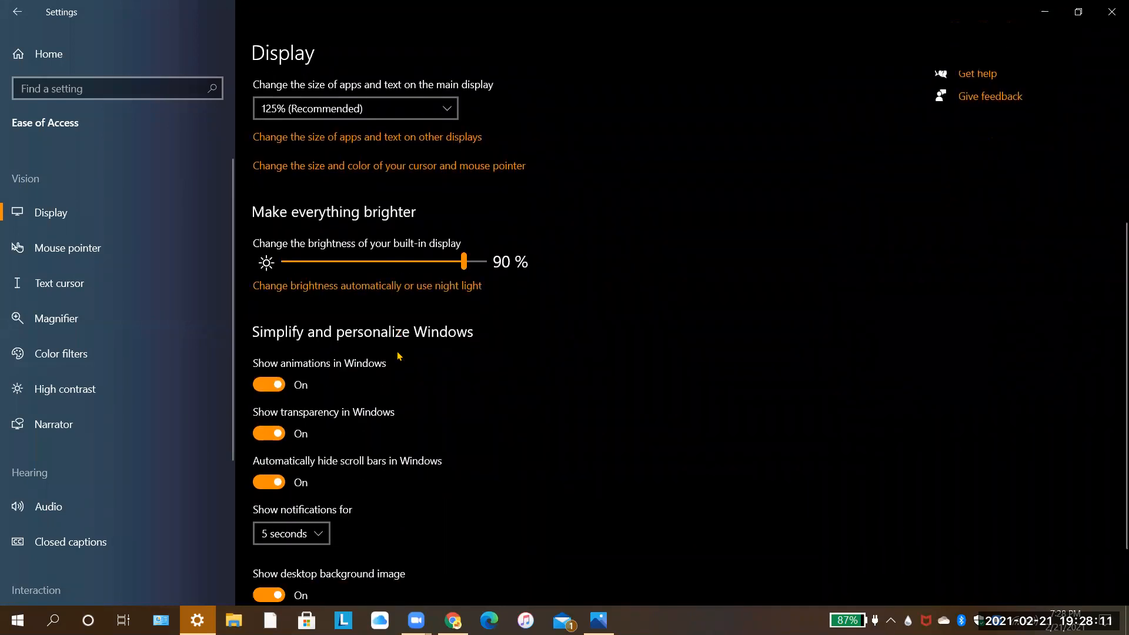
pyautogui.click(274, 386)
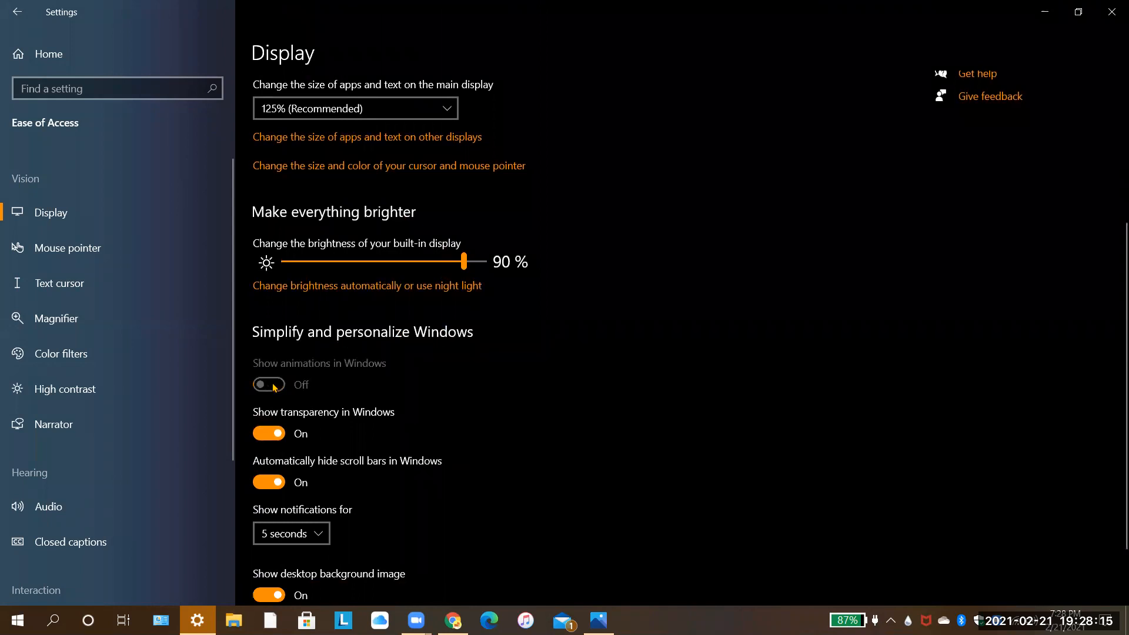
pyautogui.click(274, 386)
pyautogui.click(276, 442)
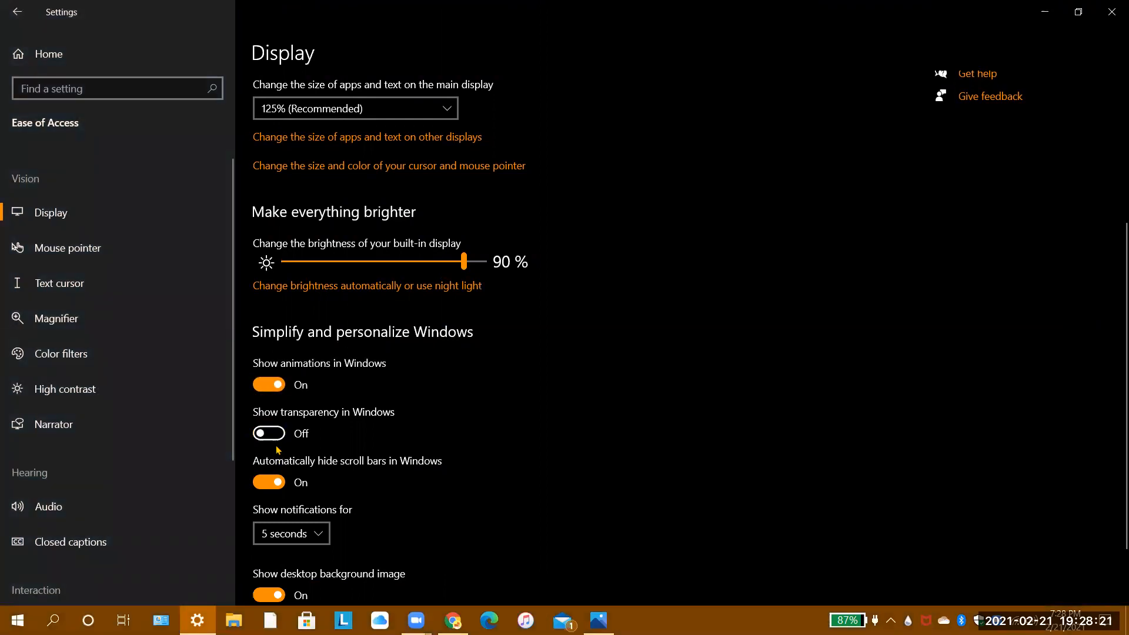
pyautogui.click(272, 438)
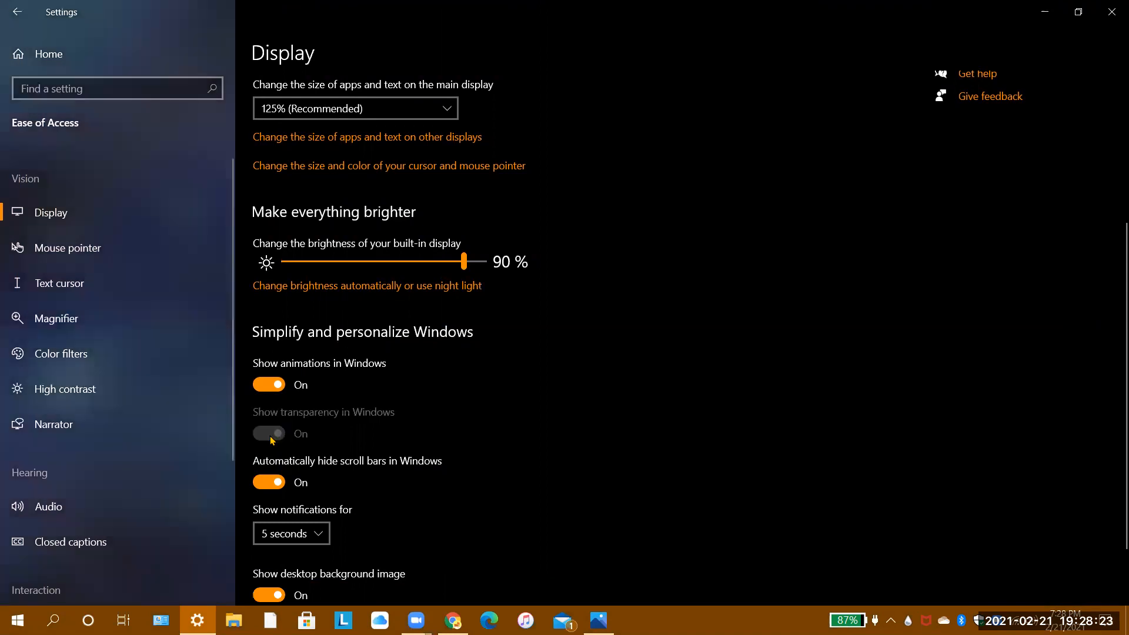
pyautogui.click(263, 482)
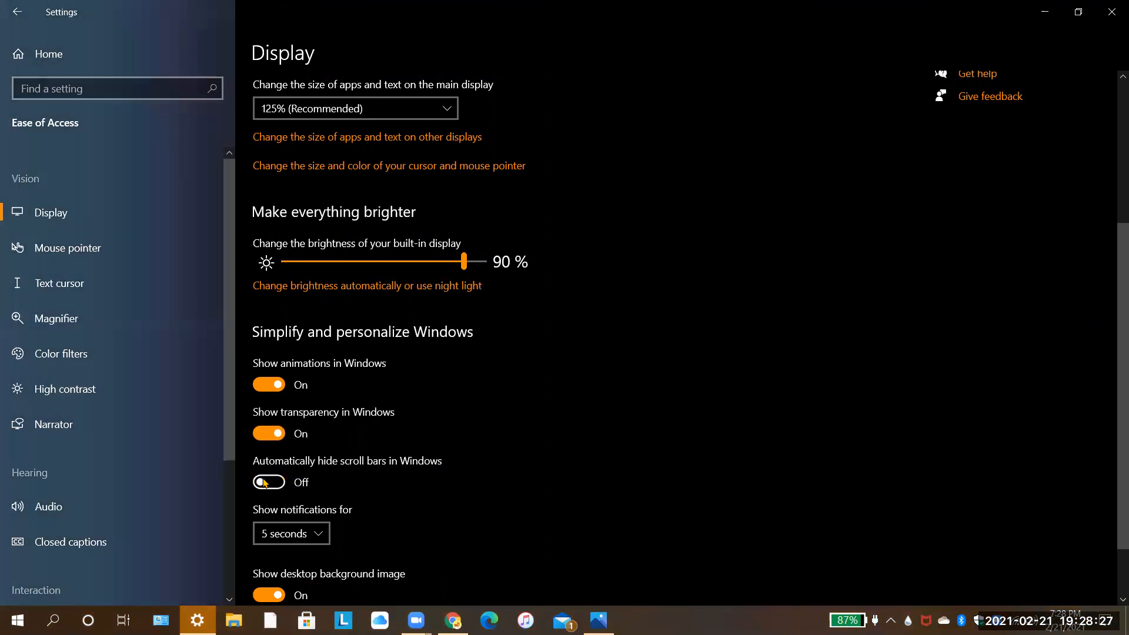
pyautogui.click(266, 484)
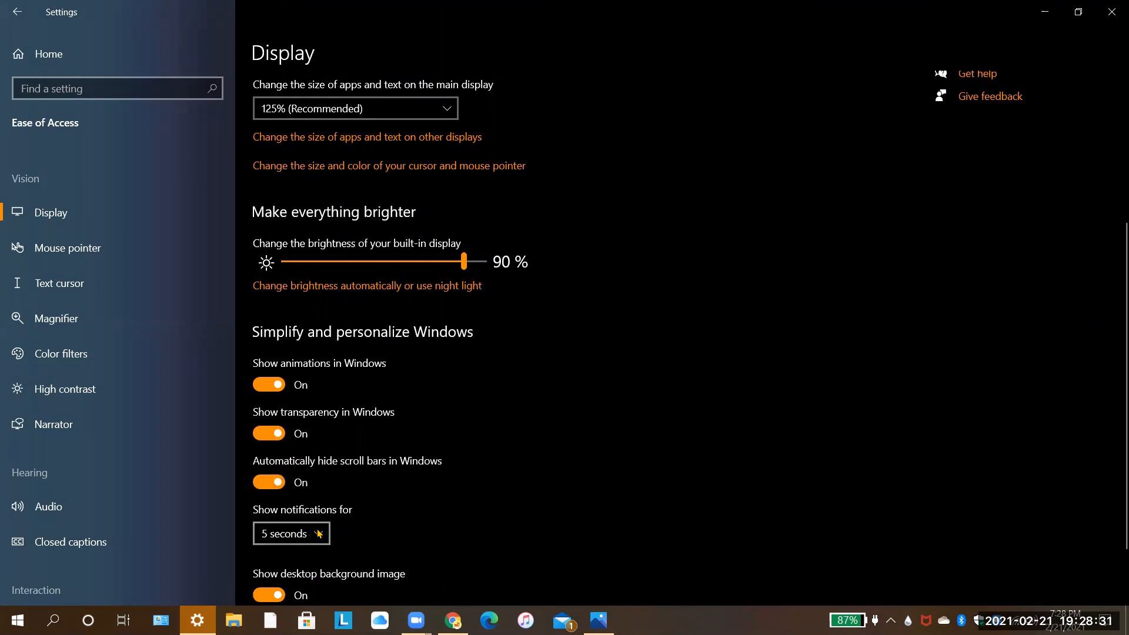
# Examine the available durations for showing notifications and close the list without choosing another
pyautogui.scroll(-1, 318, 533)
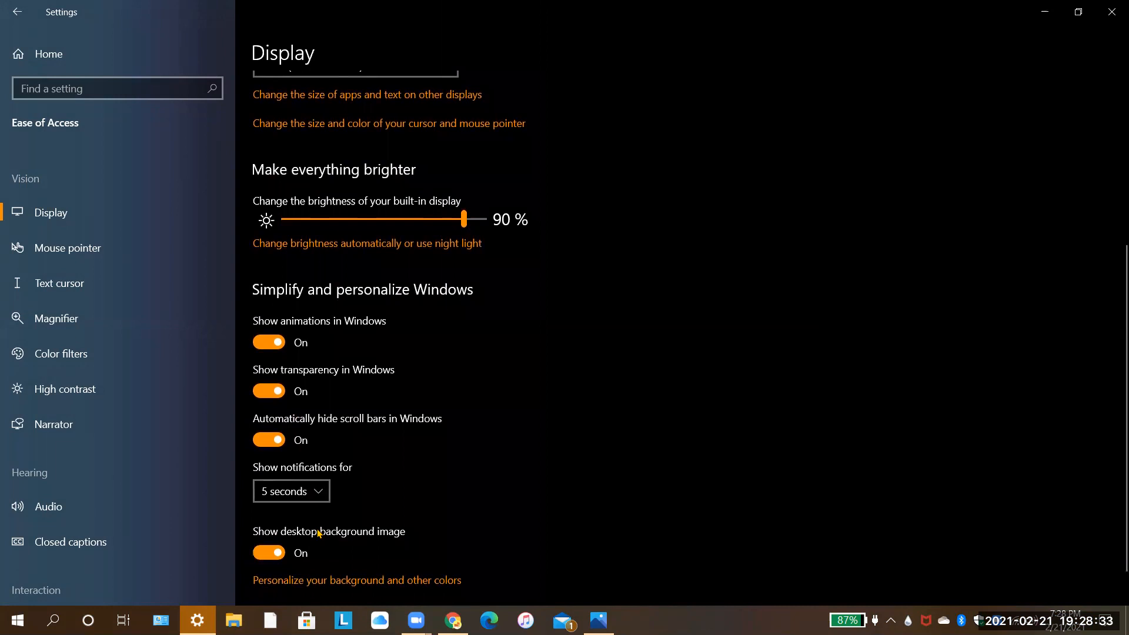
pyautogui.scroll(-1, 319, 533)
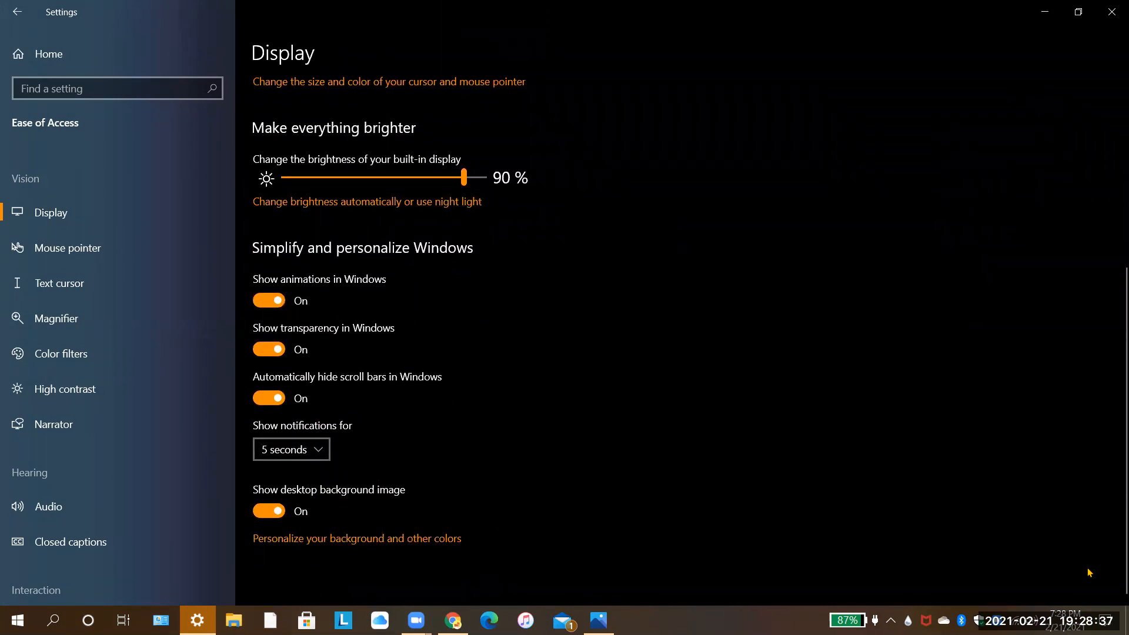
pyautogui.click(296, 456)
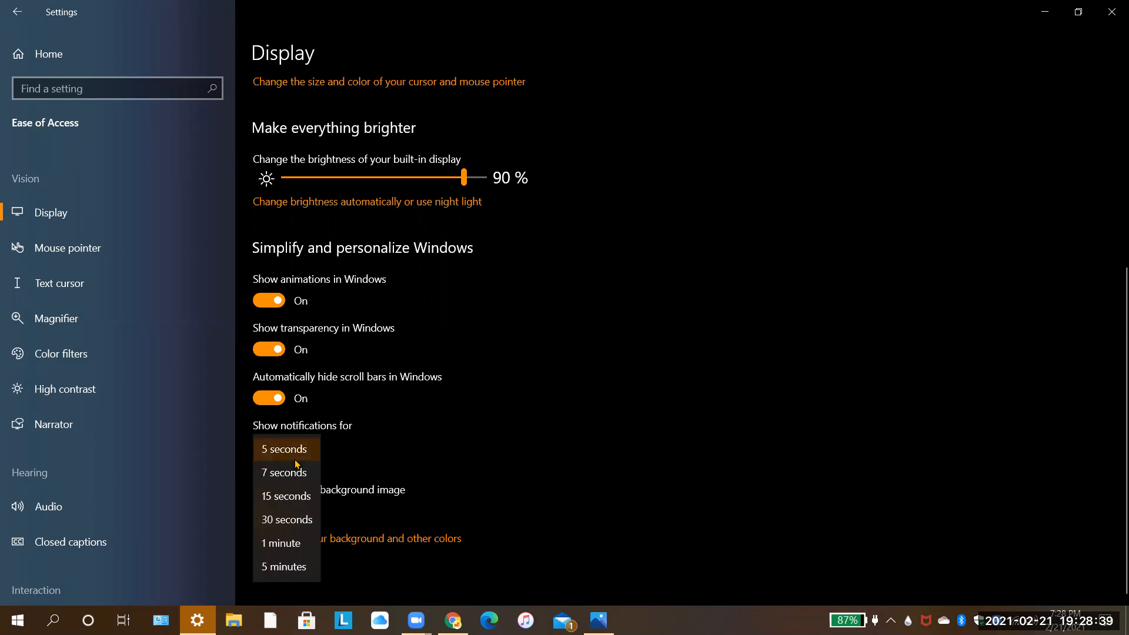
pyautogui.click(560, 508)
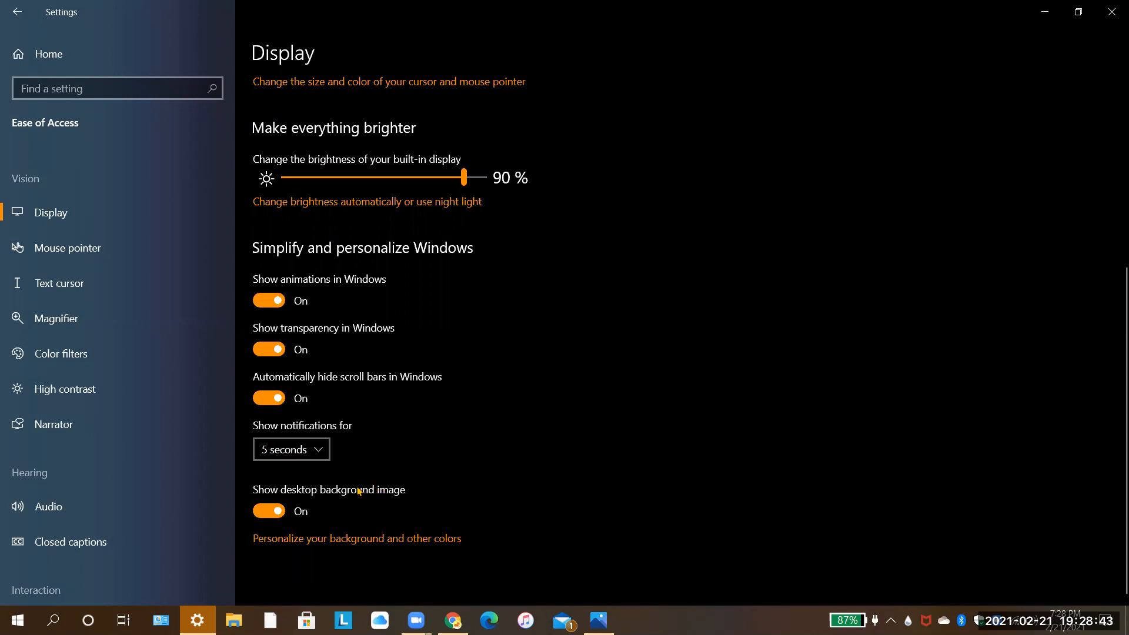
# Turn off the desktop background image, peek at the desktop, and turn the image back on
pyautogui.click(273, 515)
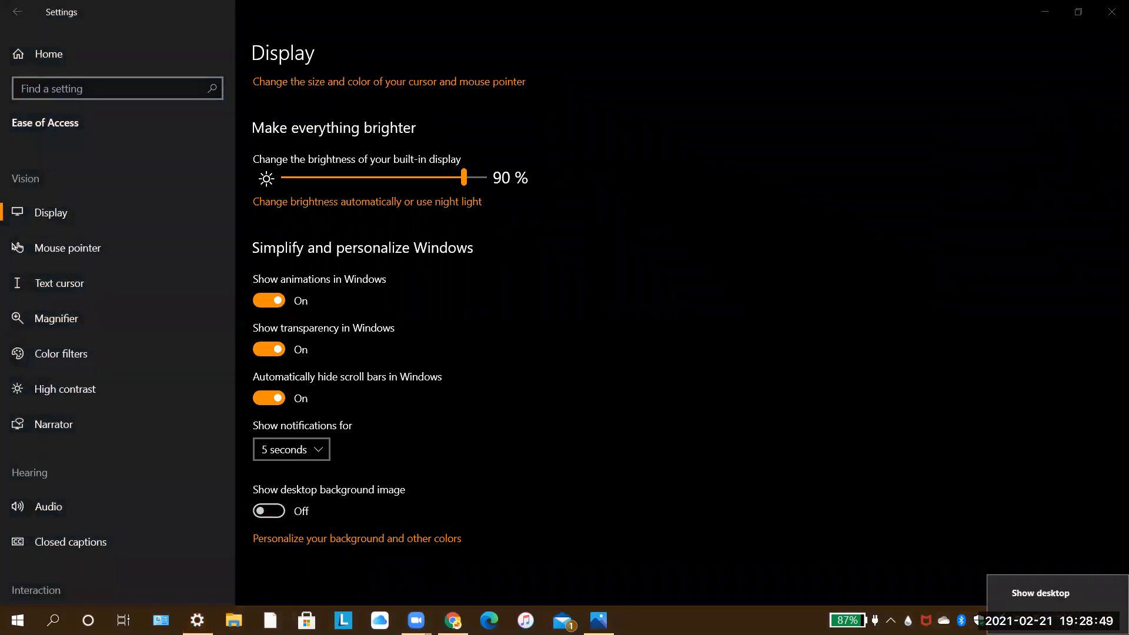
pyautogui.moveTo(1069, 605)
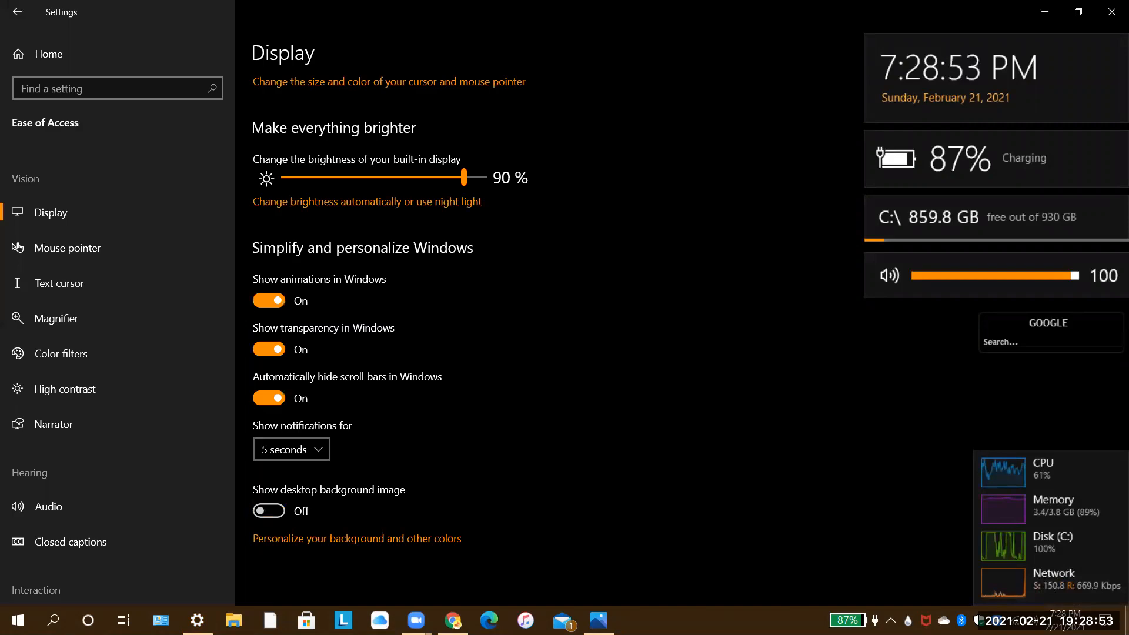
pyautogui.click(277, 512)
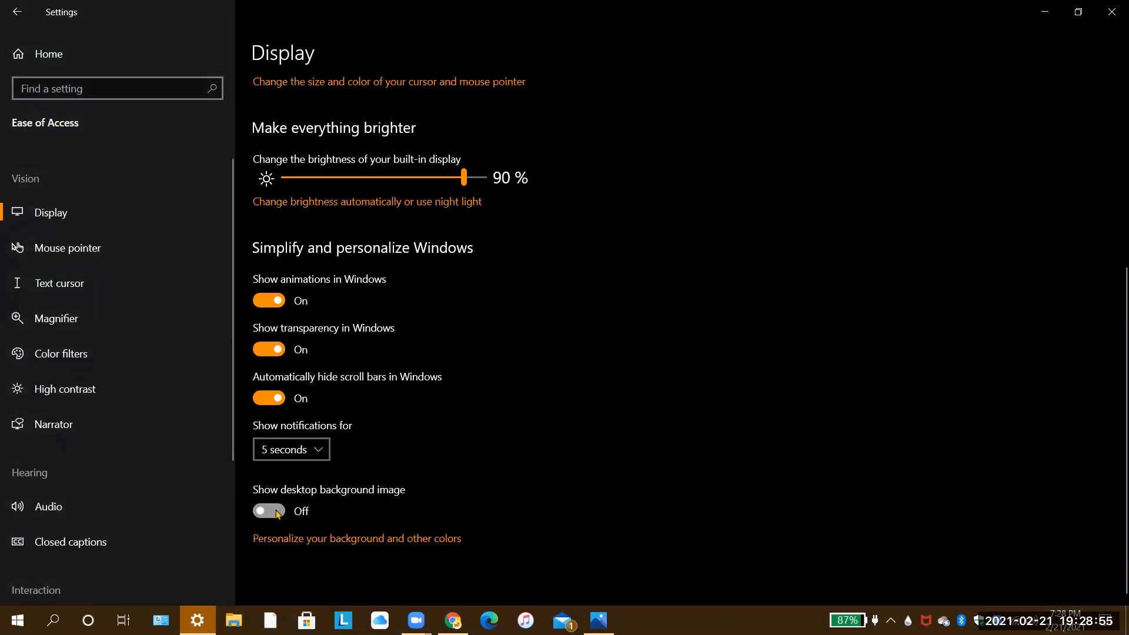
# In the Mouse pointer settings, try the largest pointer size, restore the smallest, and select the custom pointer color option
pyautogui.click(81, 262)
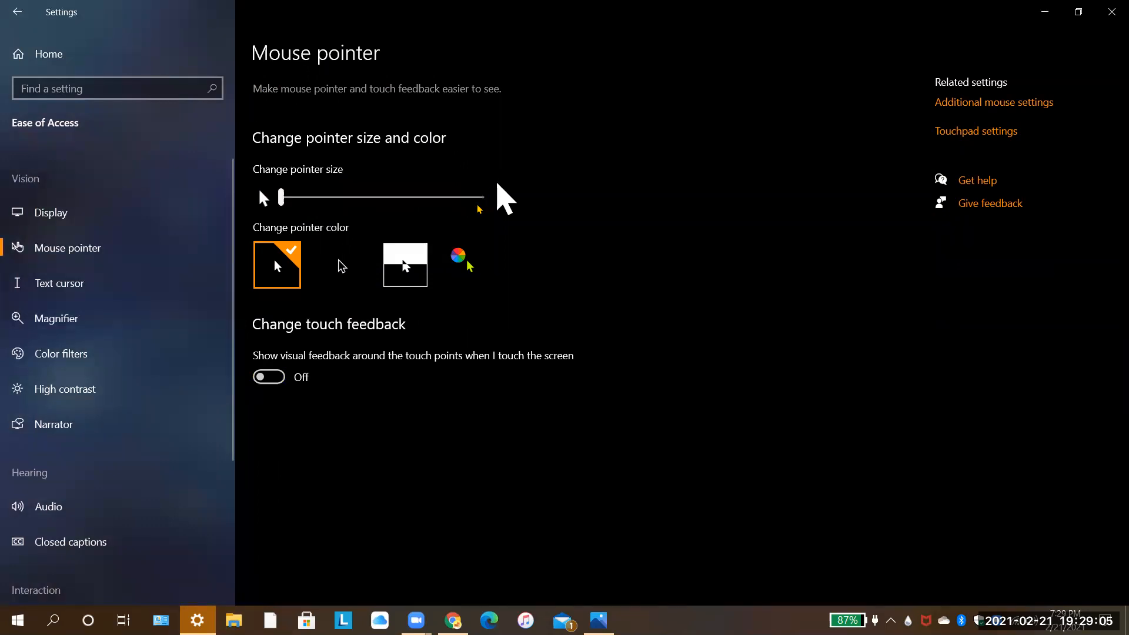
pyautogui.moveTo(280, 187); pyautogui.dragTo(533, 186)
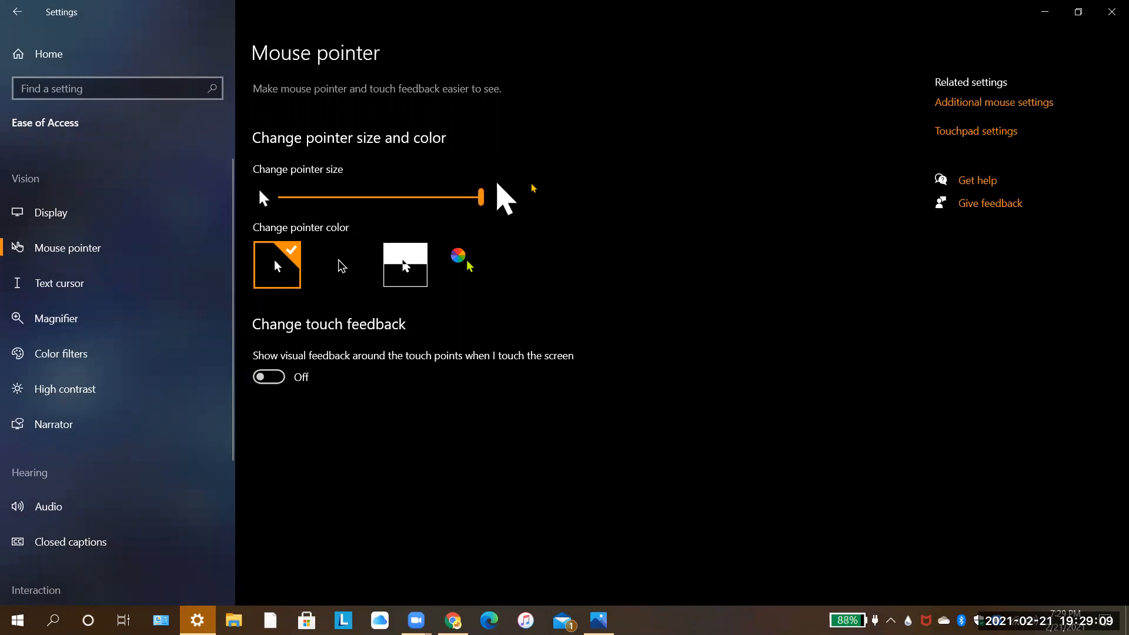
pyautogui.moveTo(481, 197); pyautogui.dragTo(237, 207)
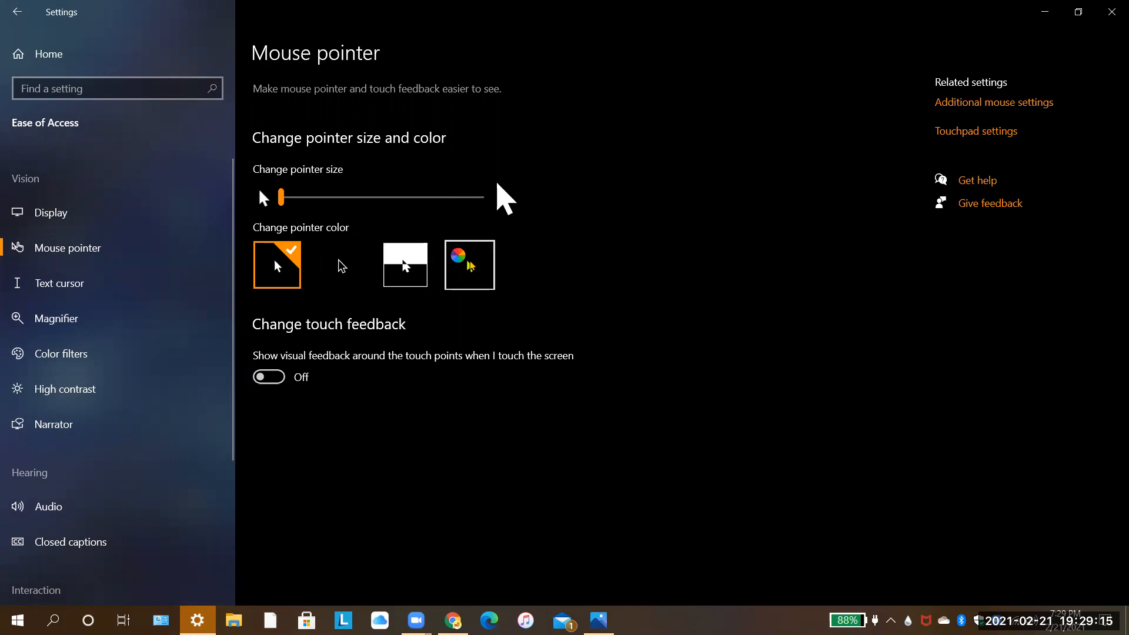
pyautogui.click(469, 264)
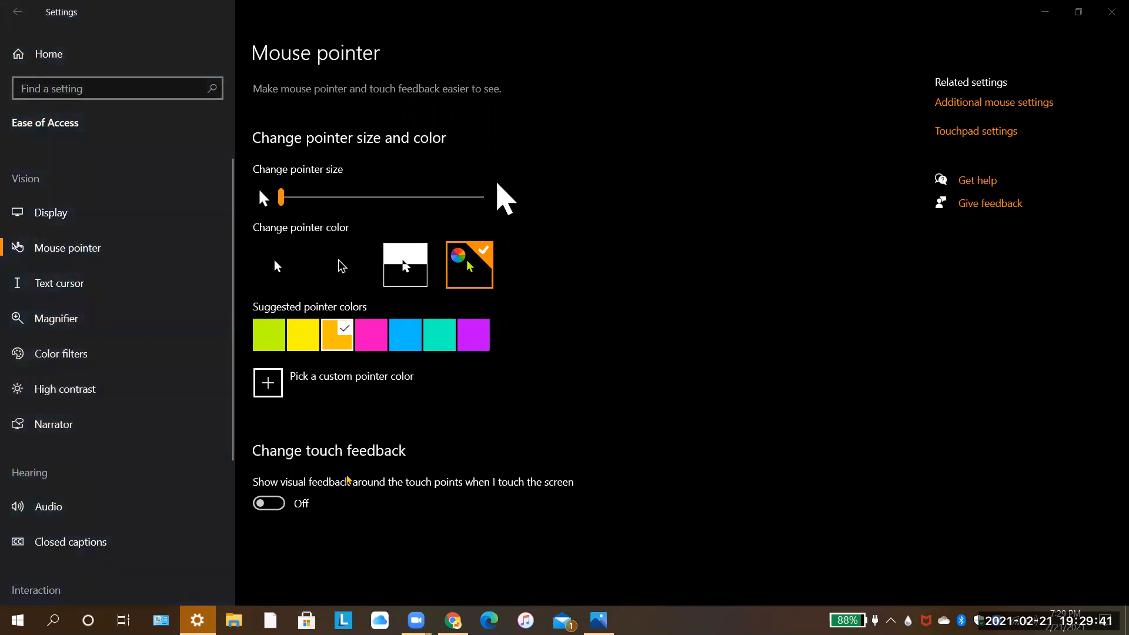
# Search Windows for "mouse cursor" and open the setting for changing how the mouse pointer looks when it's moving
pyautogui.click(17, 620)
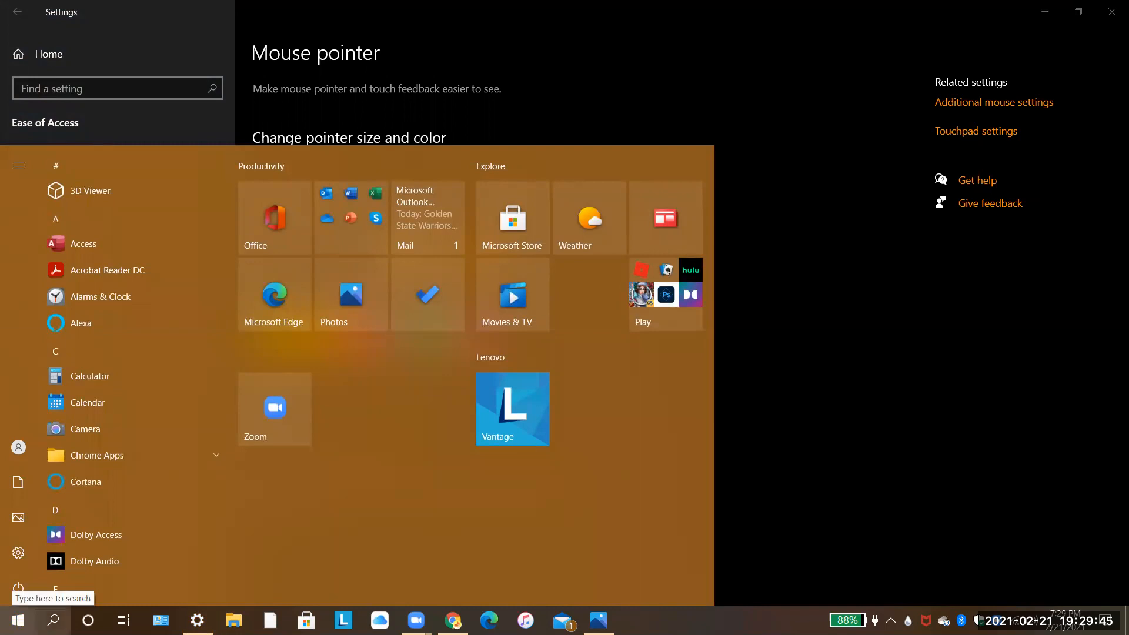
pyautogui.click(53, 620)
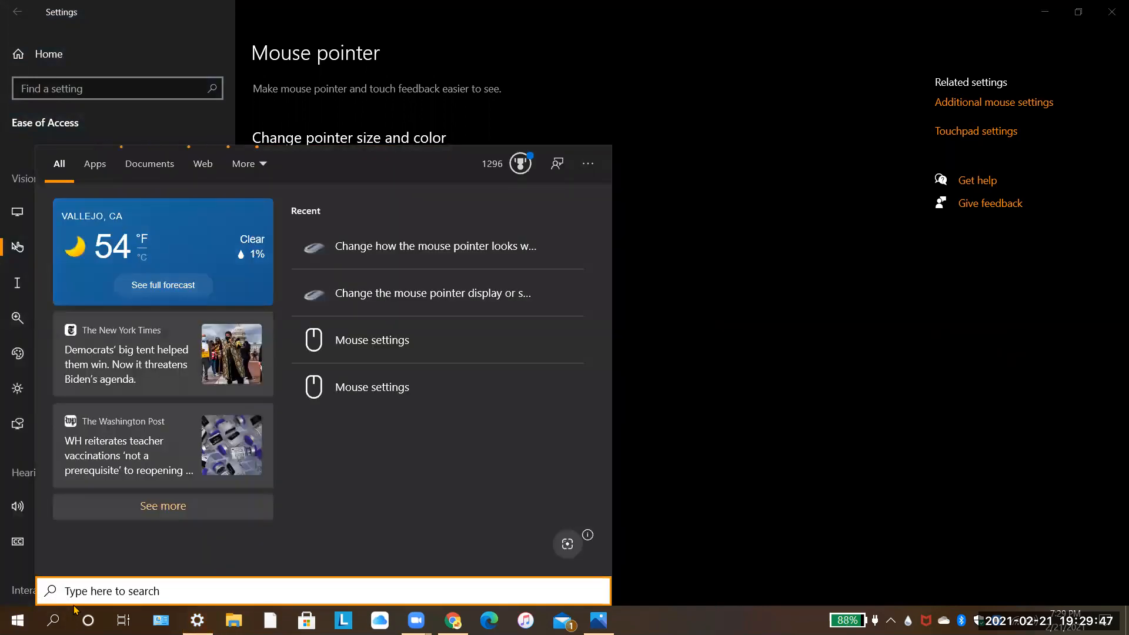
pyautogui.write('mous')
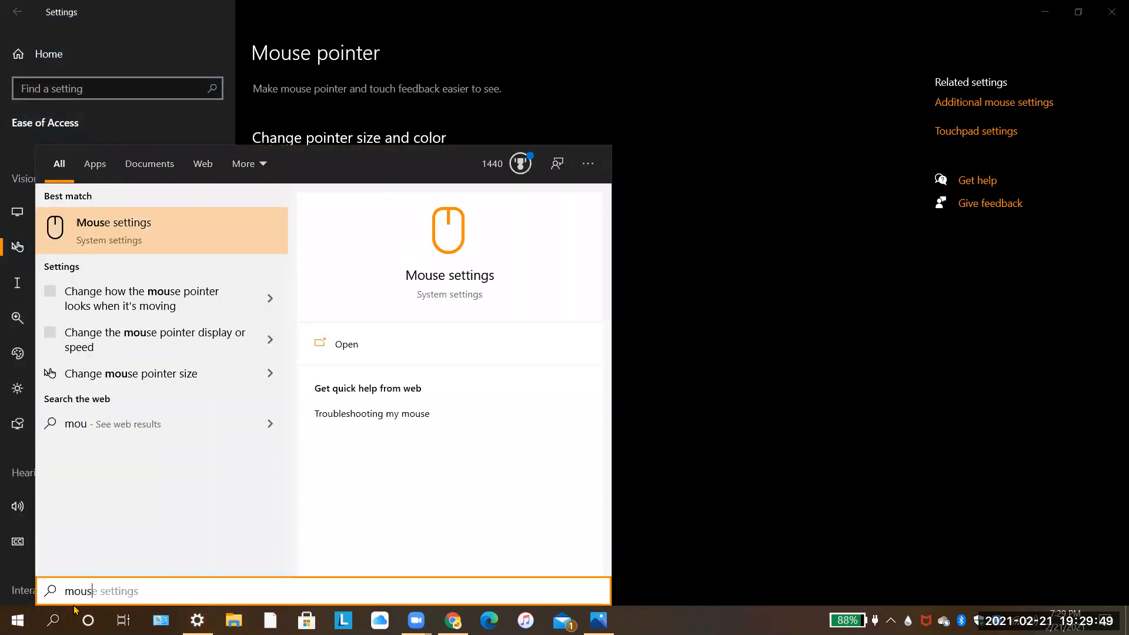
pyautogui.write('e c')
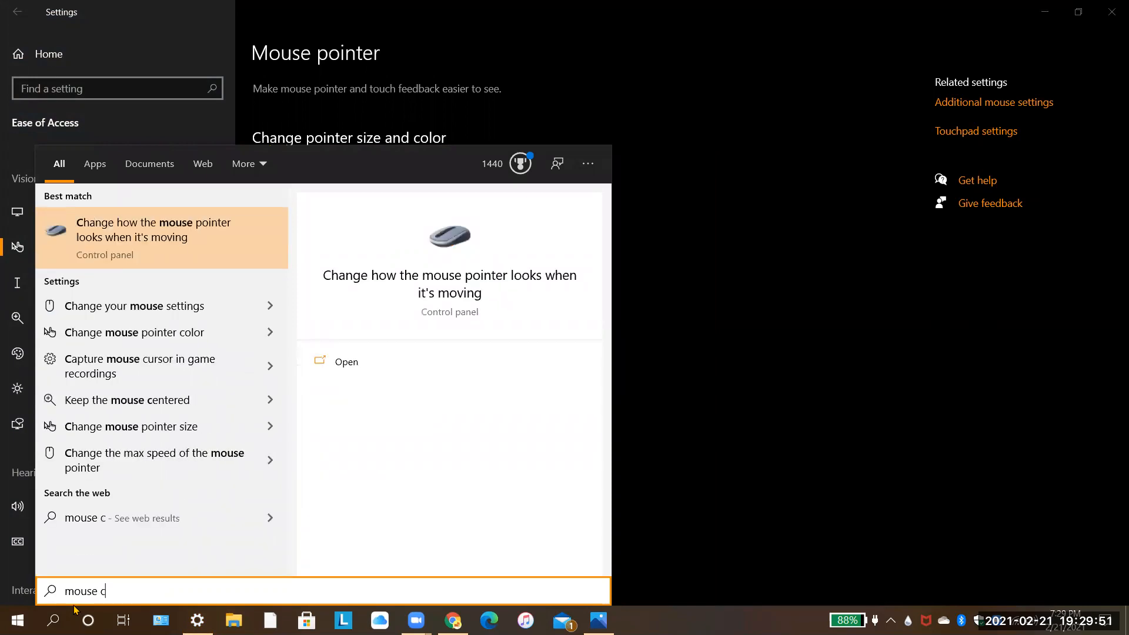
pyautogui.write('orsu')
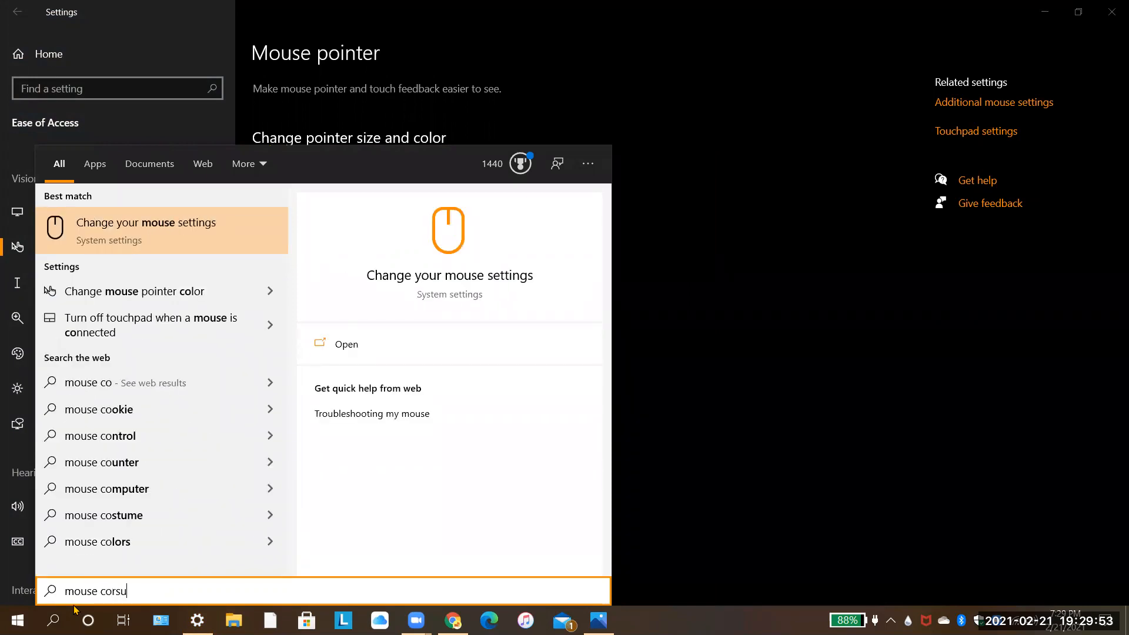
pyautogui.press('BackSpace')
pyautogui.press('BackSpace')
pyautogui.press('BackSpace')
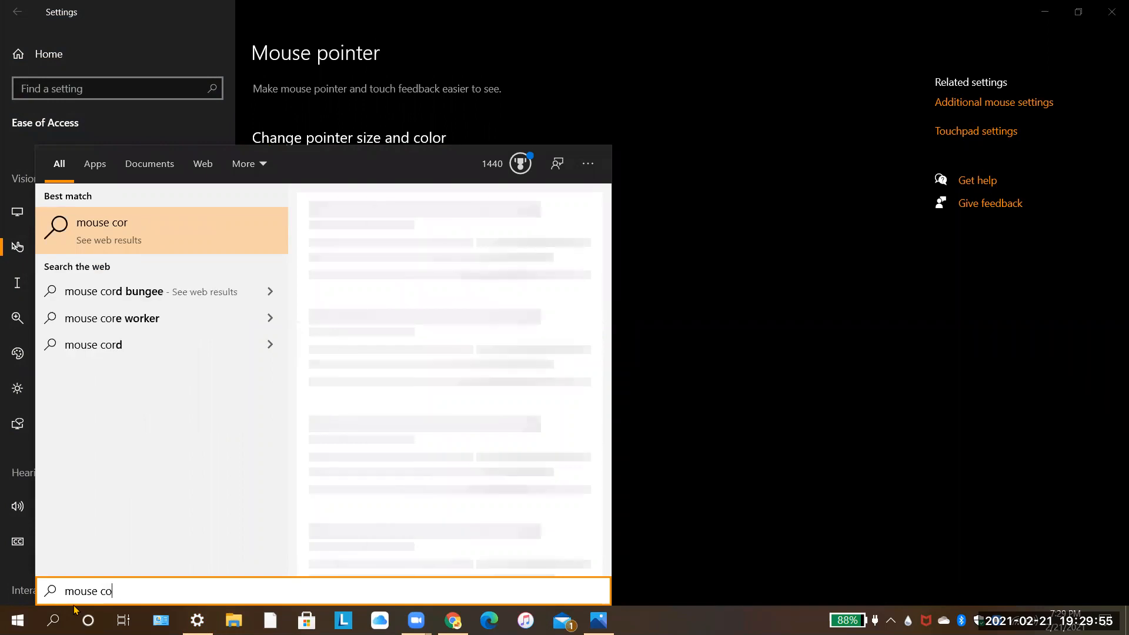
pyautogui.press('BackSpace')
pyautogui.write('ursor')
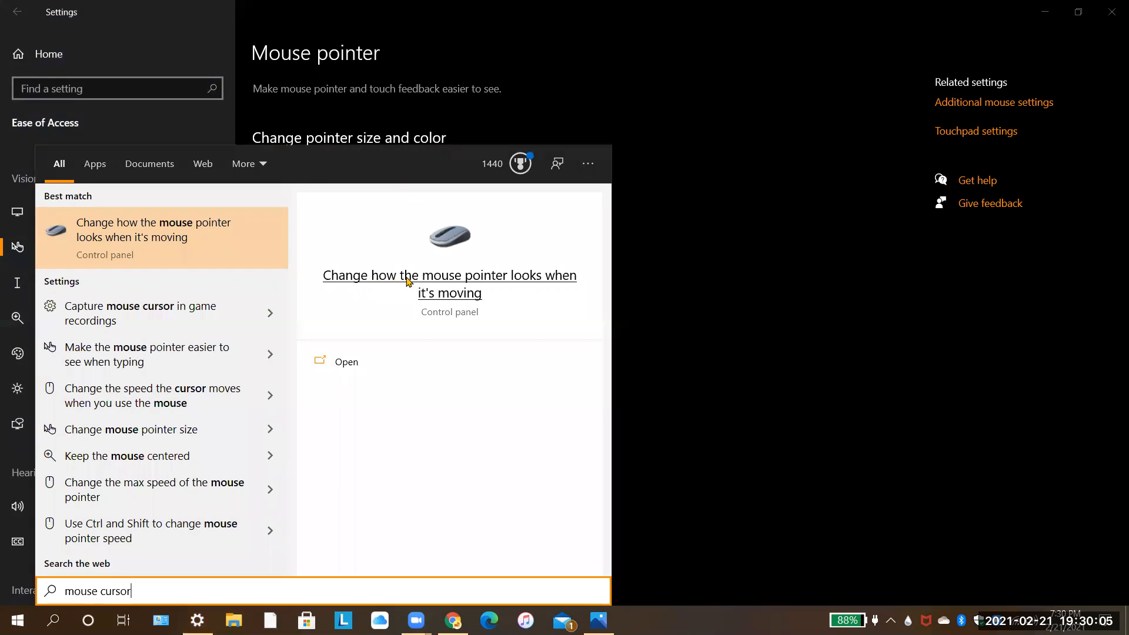
pyautogui.click(435, 290)
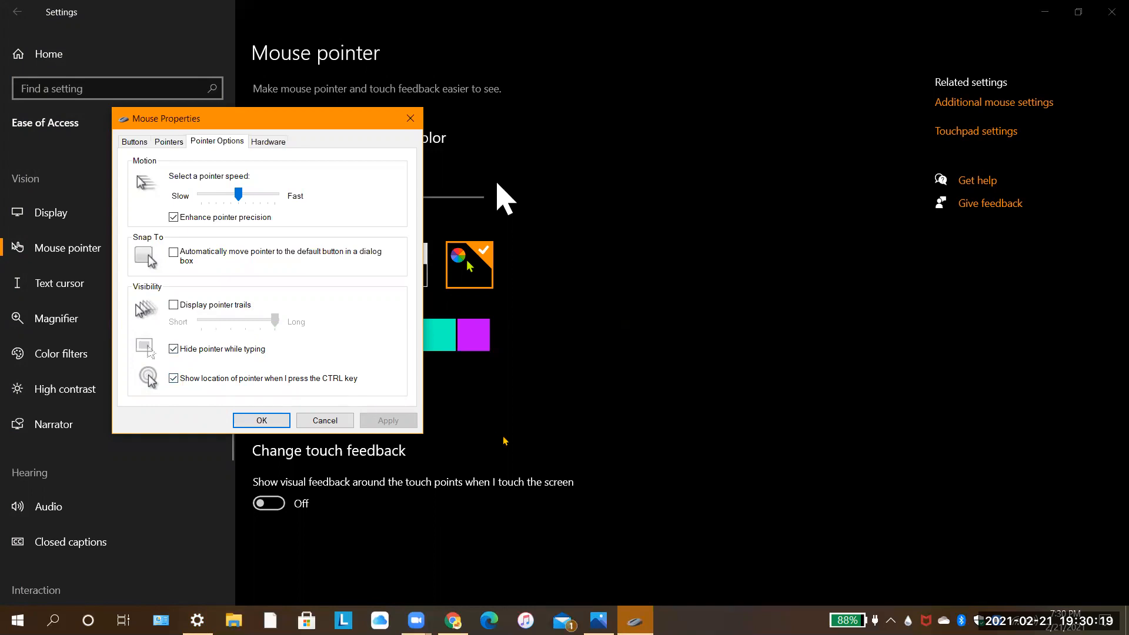
# Try showing the pointer's location several times, clear the option that shows it with CTRL, and cancel Mouse Properties
pyautogui.press('ctrl')
pyautogui.press('ctrl')
pyautogui.press('ctrl')
pyautogui.press('ctrl')
pyautogui.press('ctrl')
pyautogui.click(332, 382)
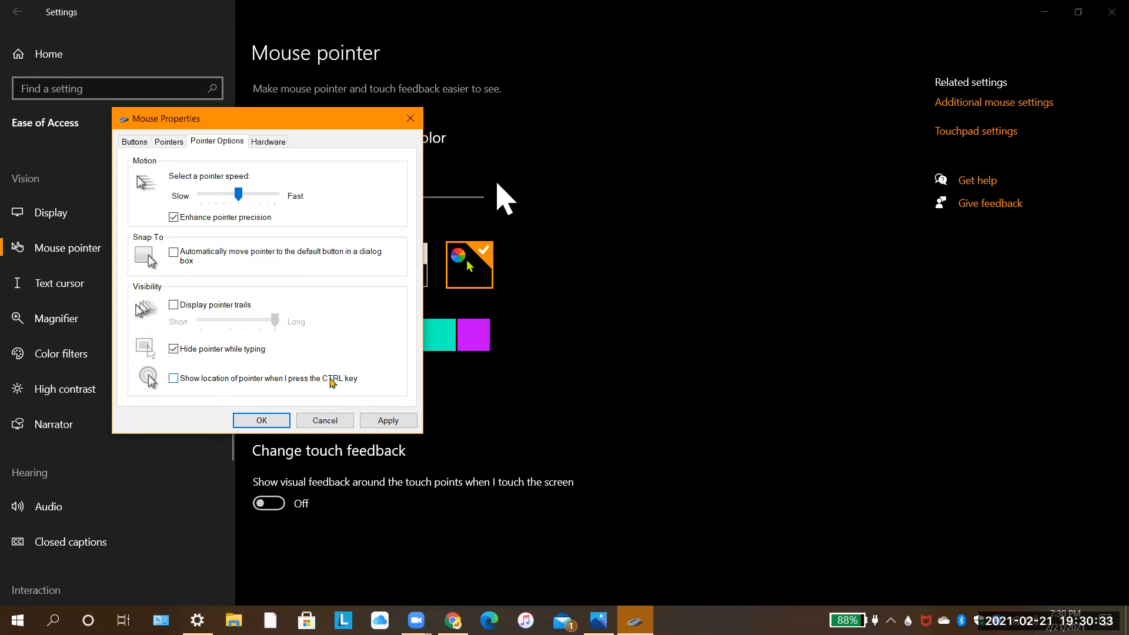
pyautogui.click(322, 421)
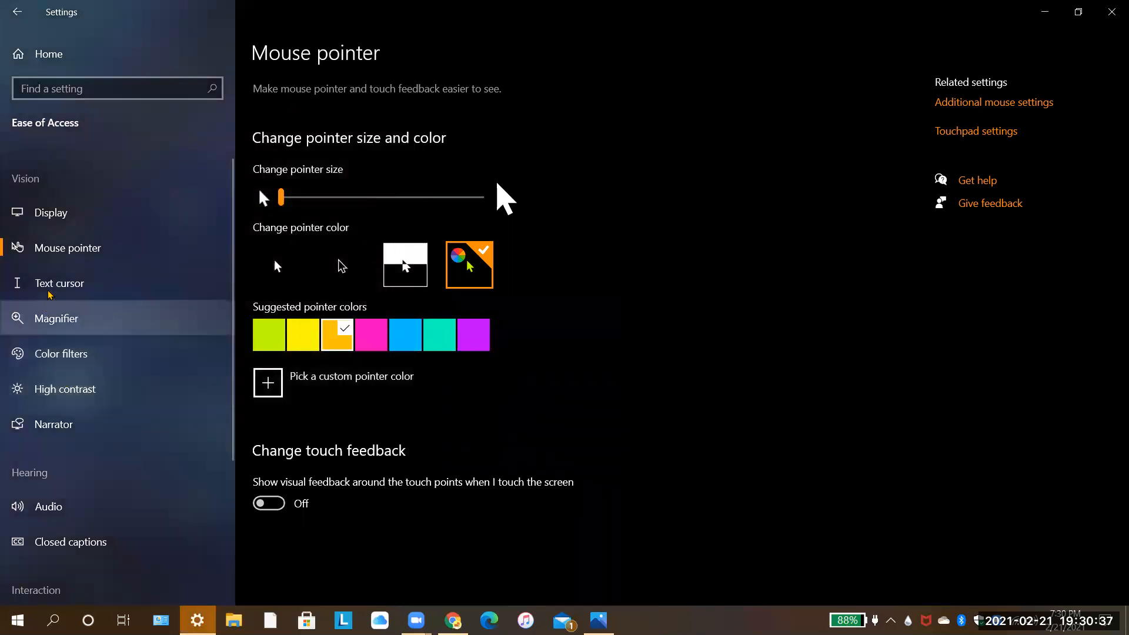
# Turn on the text cursor indicator in the Text cursor settings and test it in the settings search field
pyautogui.click(50, 292)
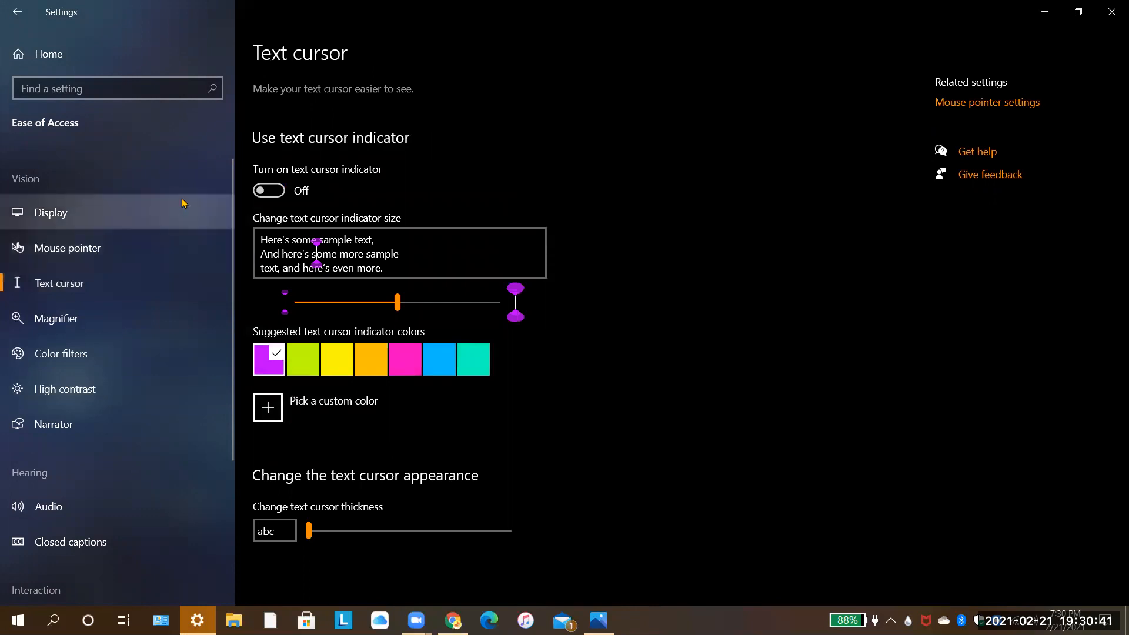
pyautogui.click(158, 96)
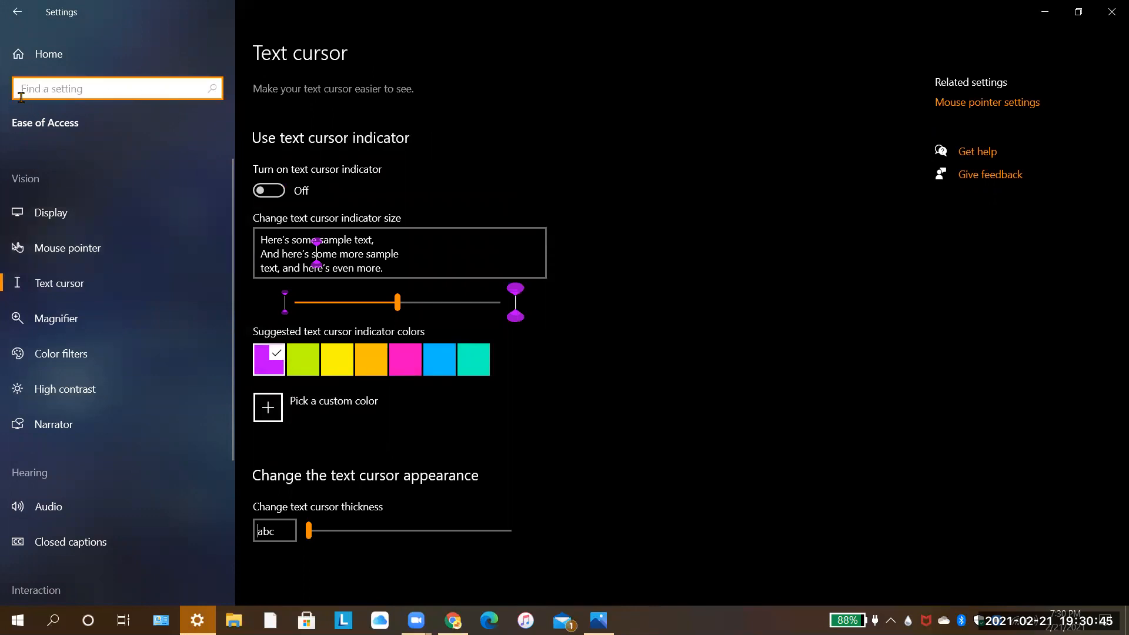
pyautogui.click(277, 194)
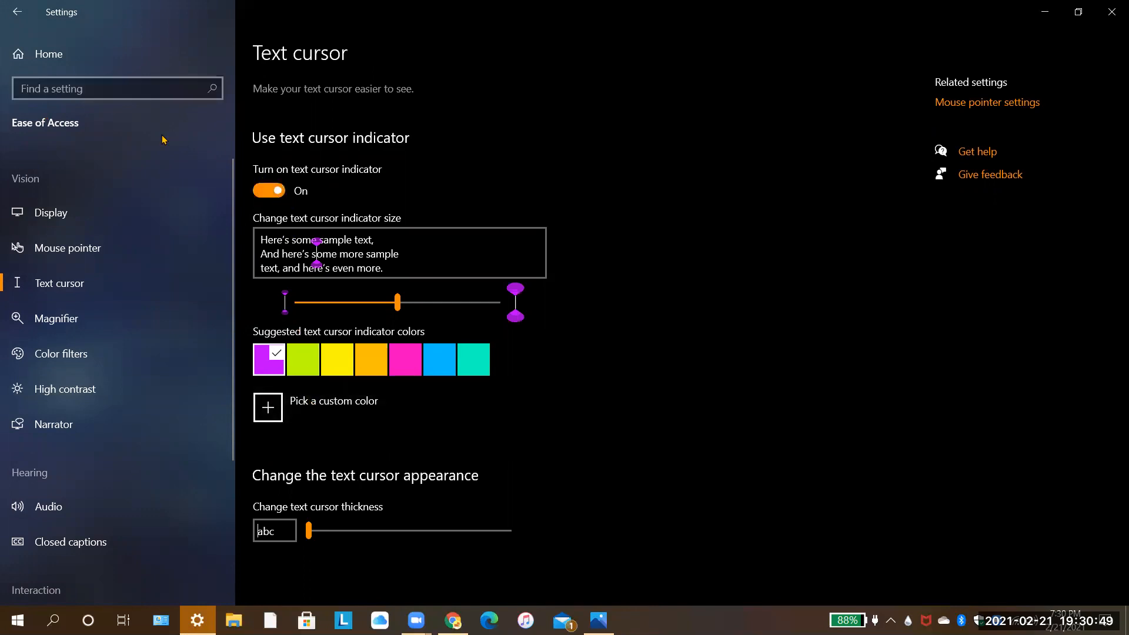
pyautogui.click(111, 91)
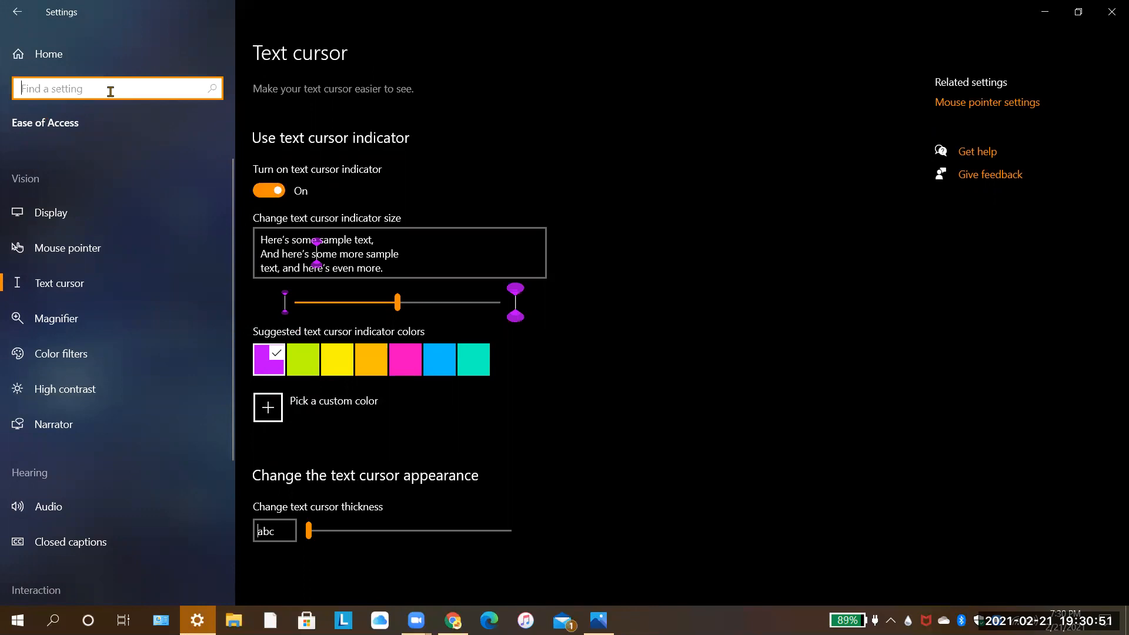
pyautogui.write('x')
pyautogui.press('BackSpace')
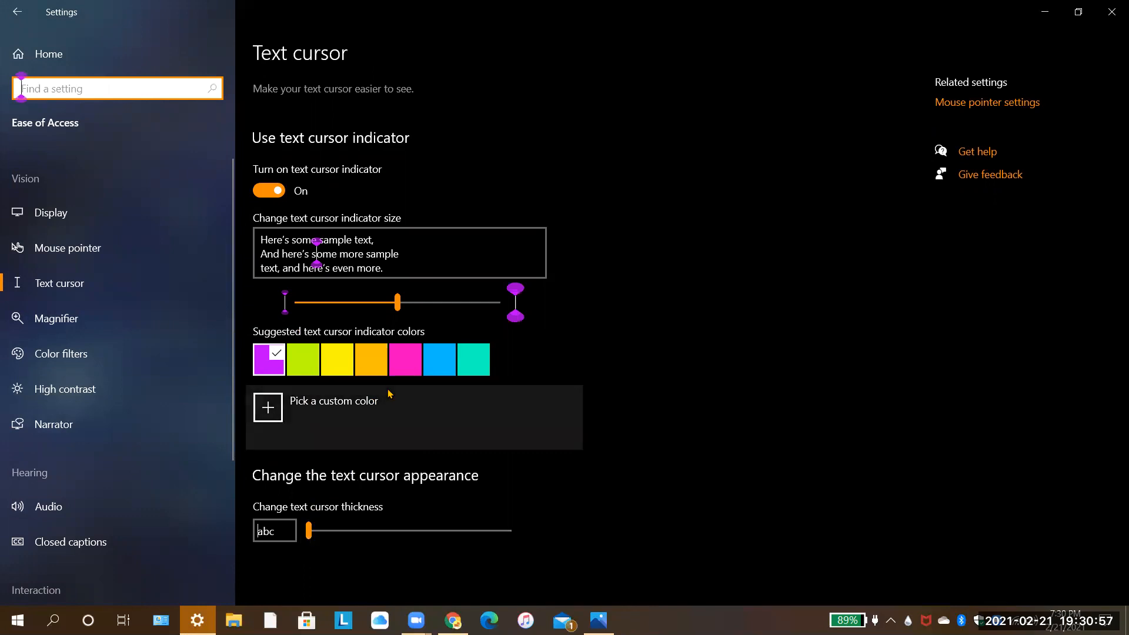
# Try the maximum text cursor thickness, restore the minimum thickness, and turn off the text cursor indicator
pyautogui.moveTo(313, 530); pyautogui.dragTo(509, 530)
pyautogui.click(45, 92)
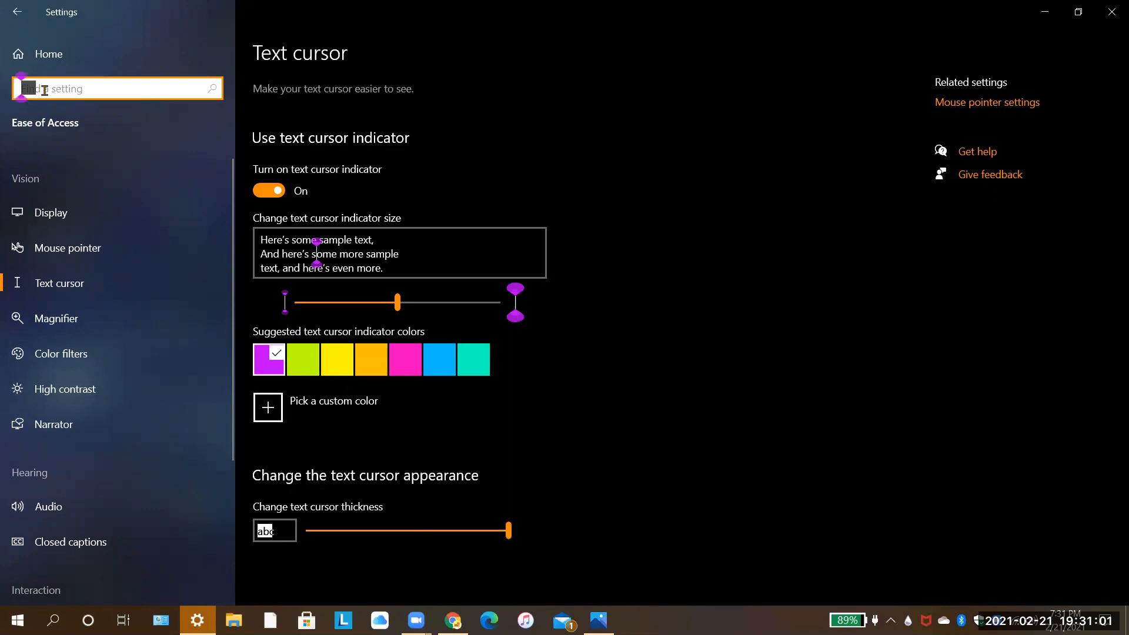
pyautogui.click(302, 526)
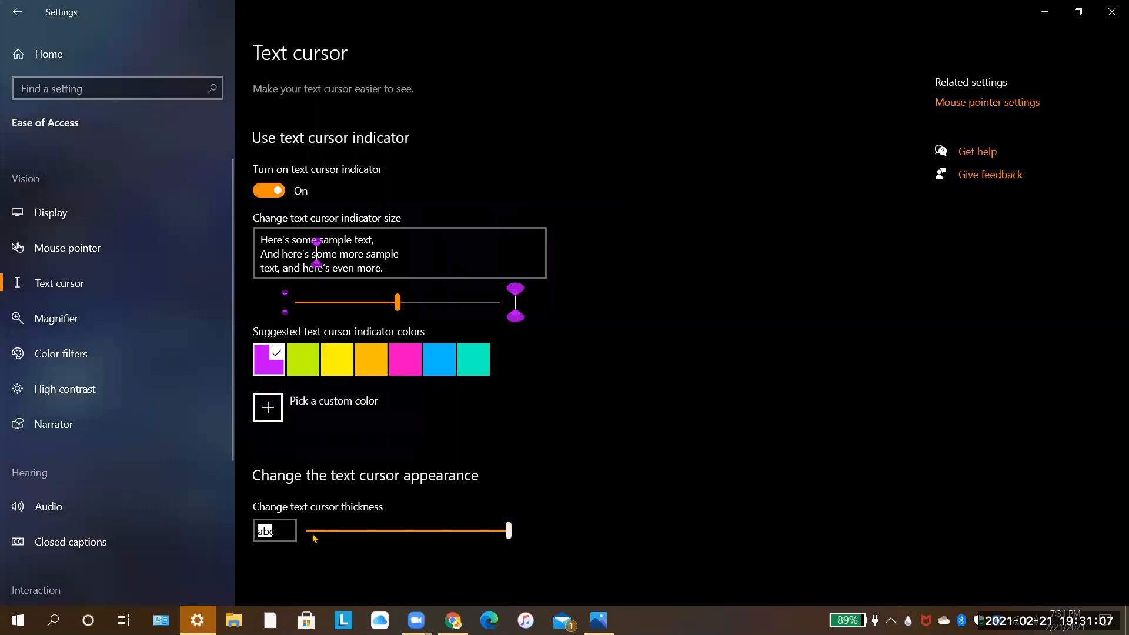
pyautogui.click(305, 531)
pyautogui.click(269, 190)
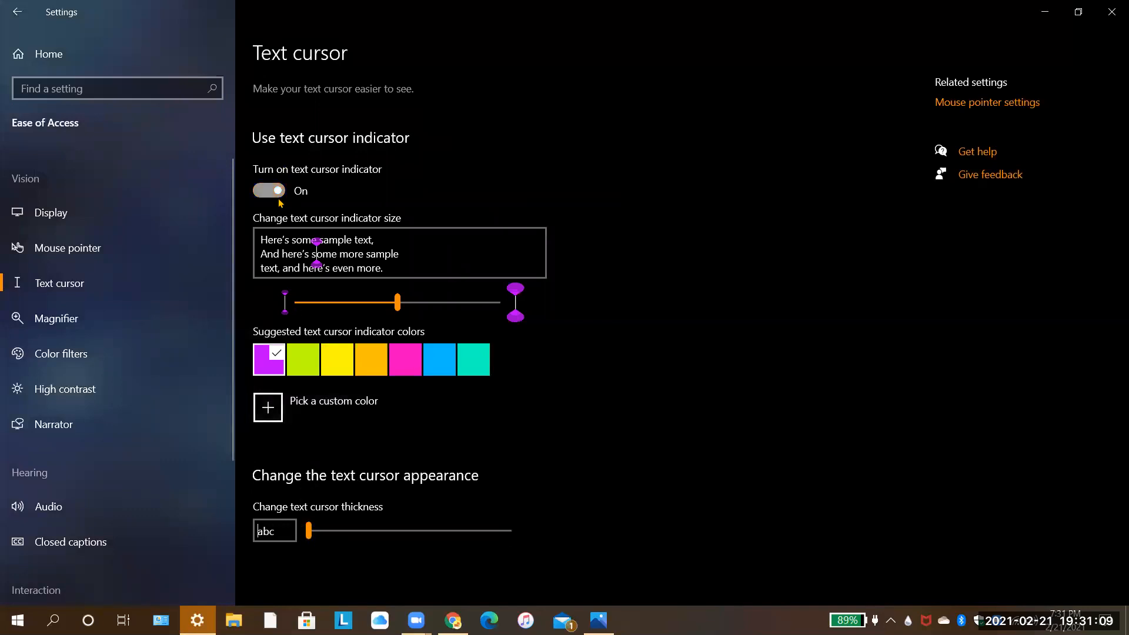
# Turn on Magnifier from its Ease of Access settings and zoom in to 1600%
pyautogui.click(110, 320)
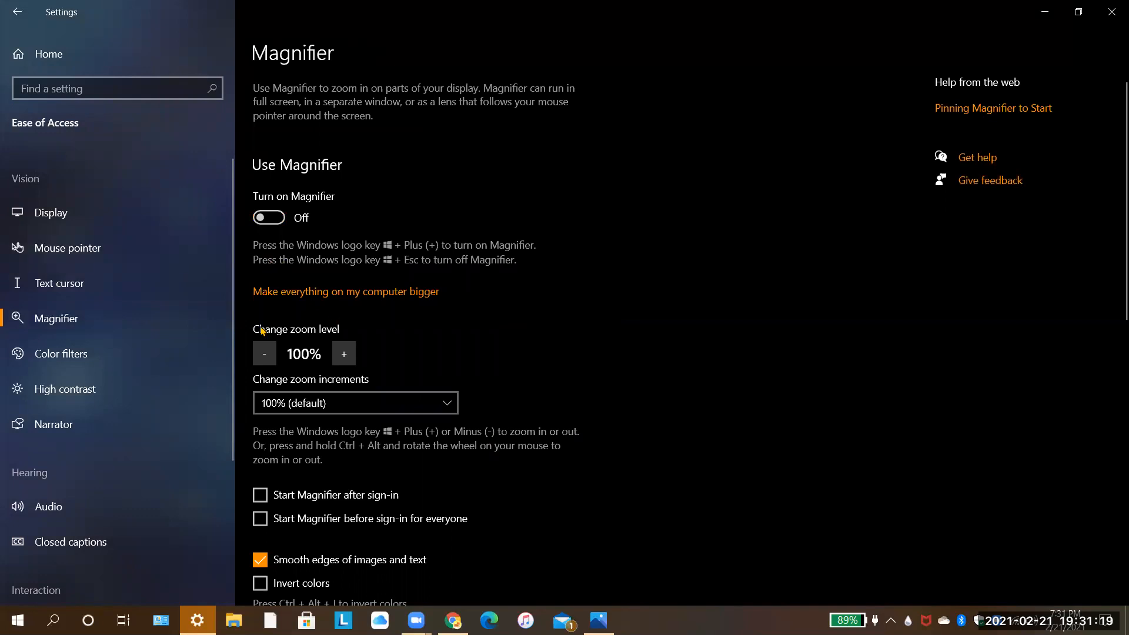
pyautogui.click(264, 220)
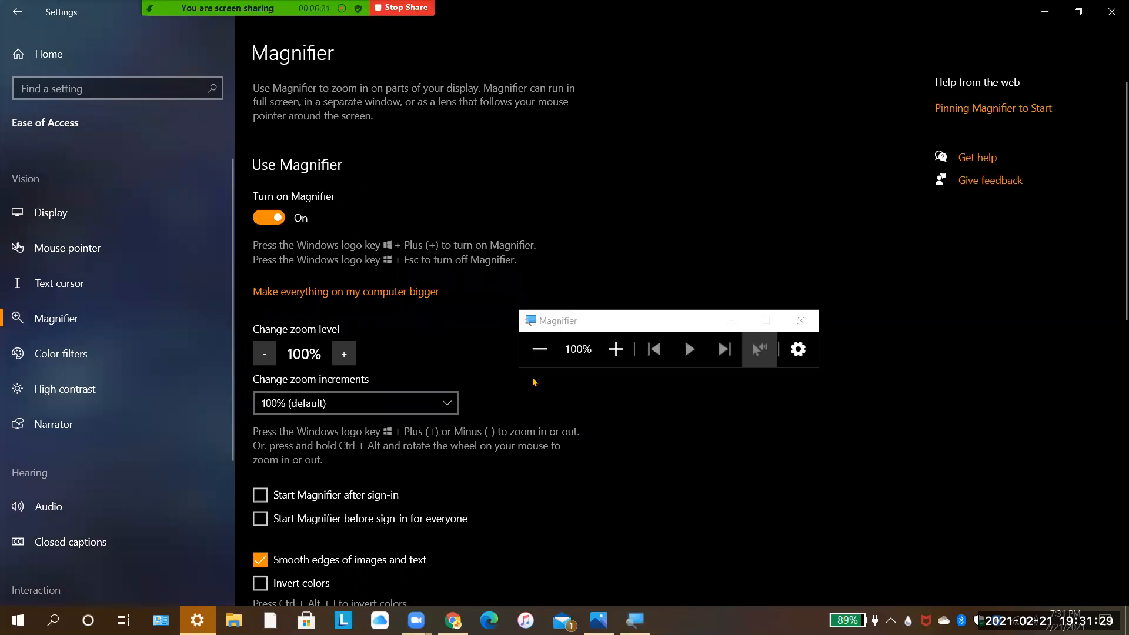
pyautogui.click(615, 349)
pyautogui.click(616, 349)
pyautogui.click(616, 349)
pyautogui.click(615, 349)
pyautogui.click(615, 349)
pyautogui.click(615, 350)
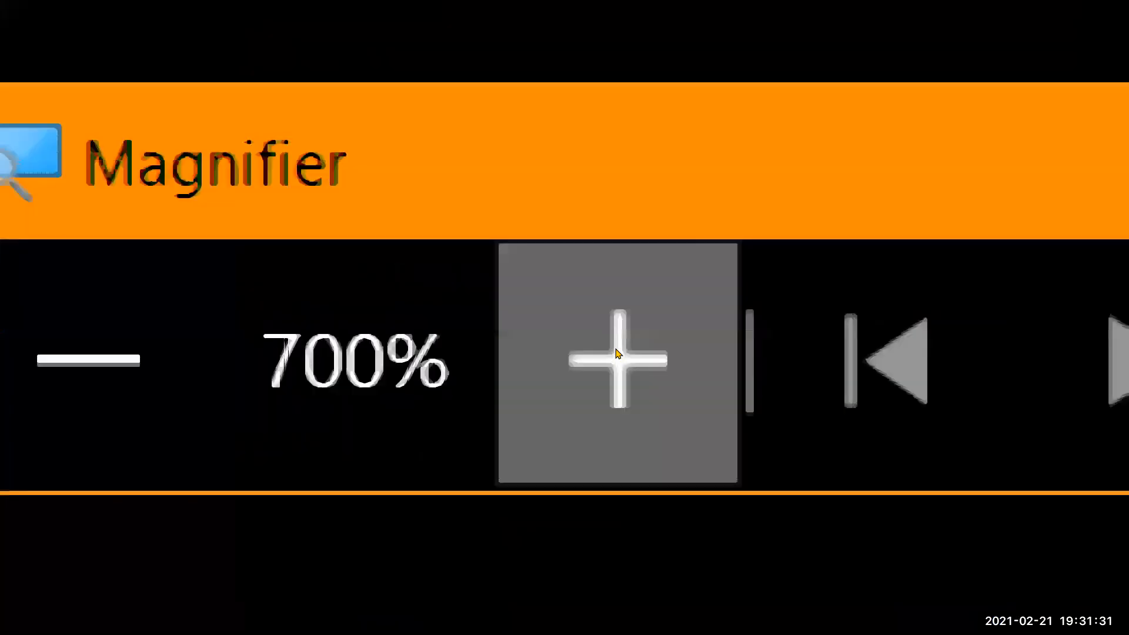
pyautogui.click(615, 351)
pyautogui.click(616, 352)
pyautogui.click(615, 352)
pyautogui.click(616, 352)
pyautogui.click(616, 351)
pyautogui.click(615, 351)
pyautogui.click(616, 352)
pyautogui.click(615, 352)
pyautogui.click(616, 351)
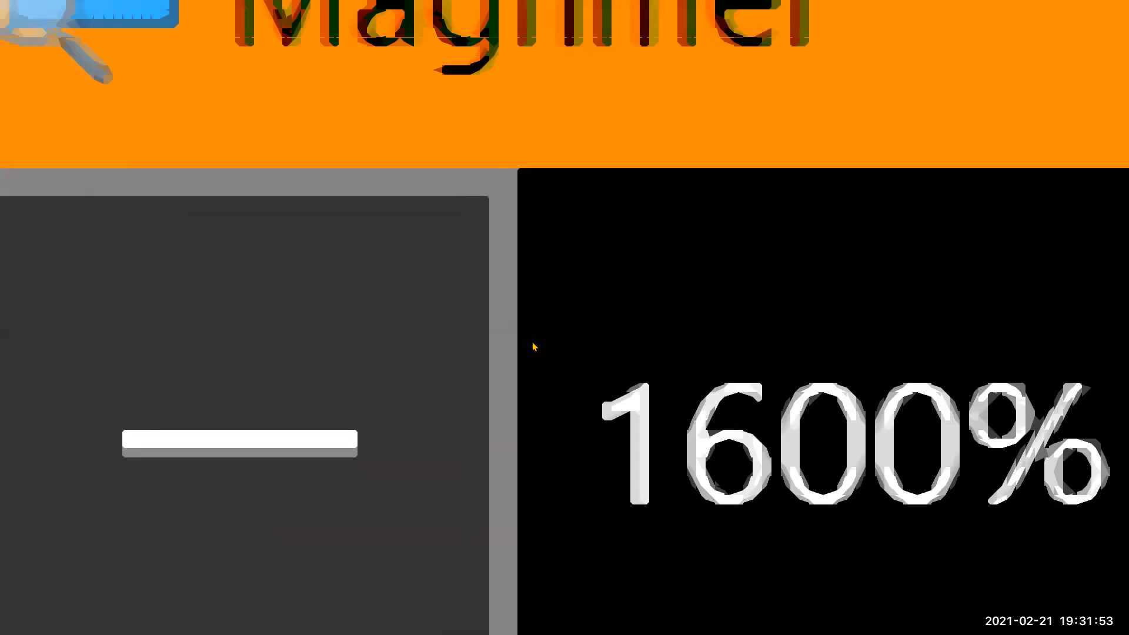
# Zoom Magnifier back out to 100% and close it
pyautogui.click(533, 345)
pyautogui.click(532, 345)
pyautogui.click(533, 345)
pyautogui.click(532, 345)
pyautogui.click(533, 345)
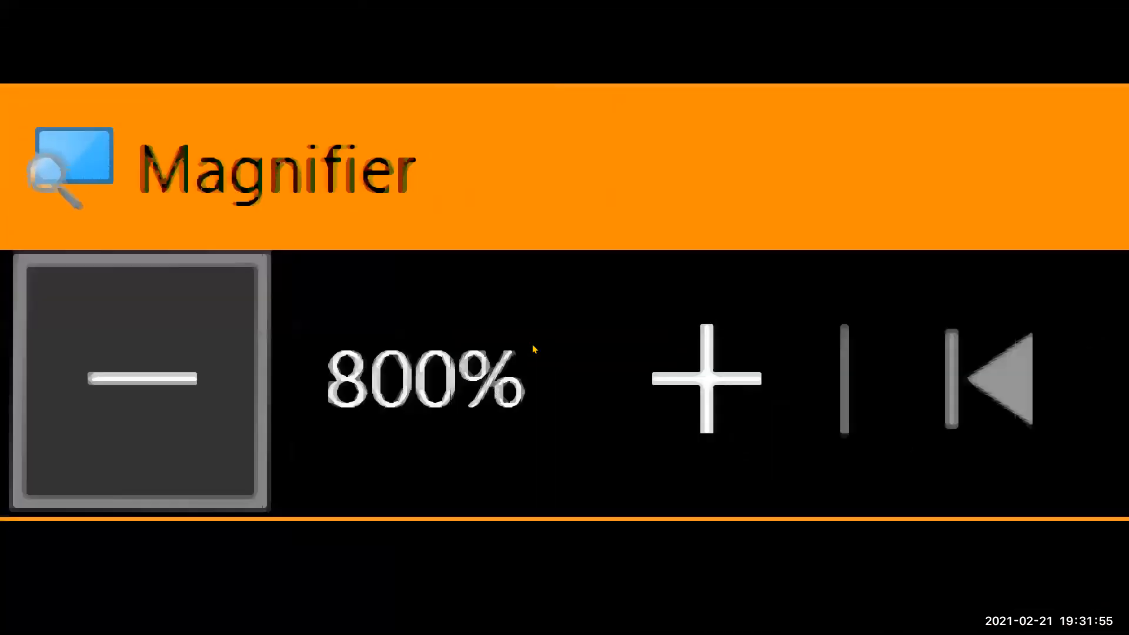
pyautogui.click(532, 345)
pyautogui.click(533, 345)
pyautogui.click(534, 350)
pyautogui.click(534, 350)
pyautogui.click(534, 349)
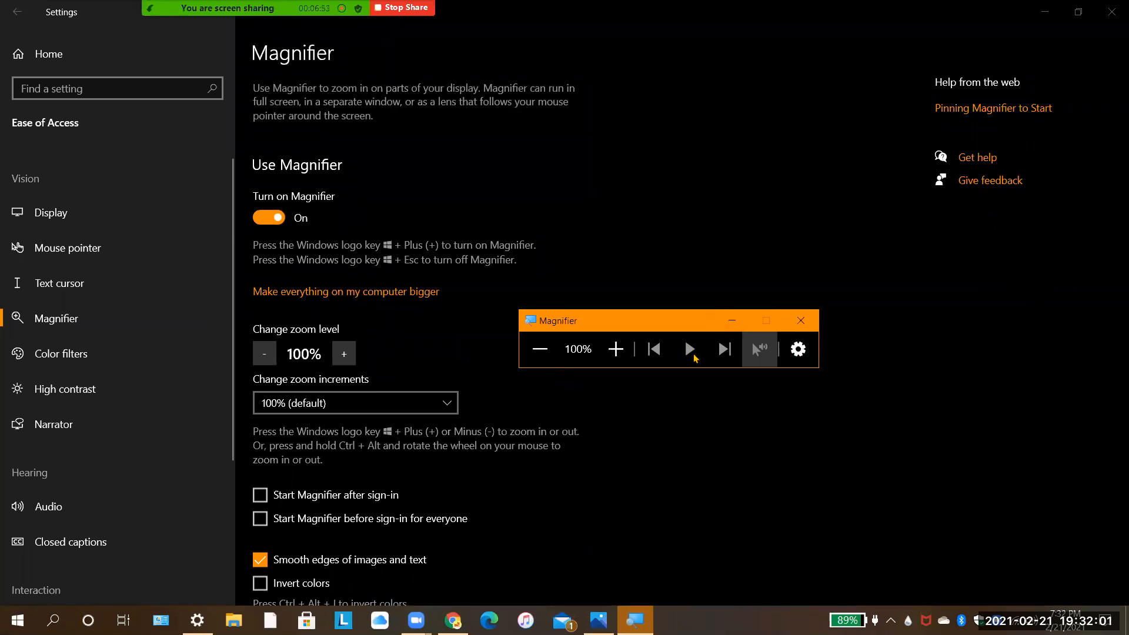
pyautogui.click(802, 322)
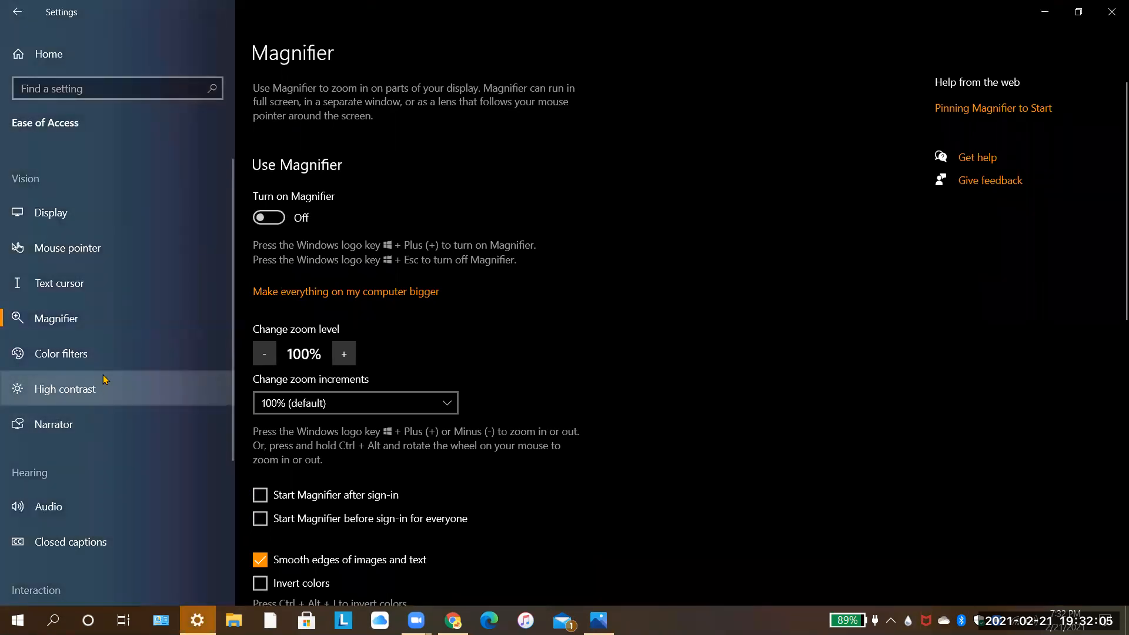
# Examine the Color filters, High contrast, Narrator, Audio, Closed captions and Speech settings one after another
pyautogui.click(101, 359)
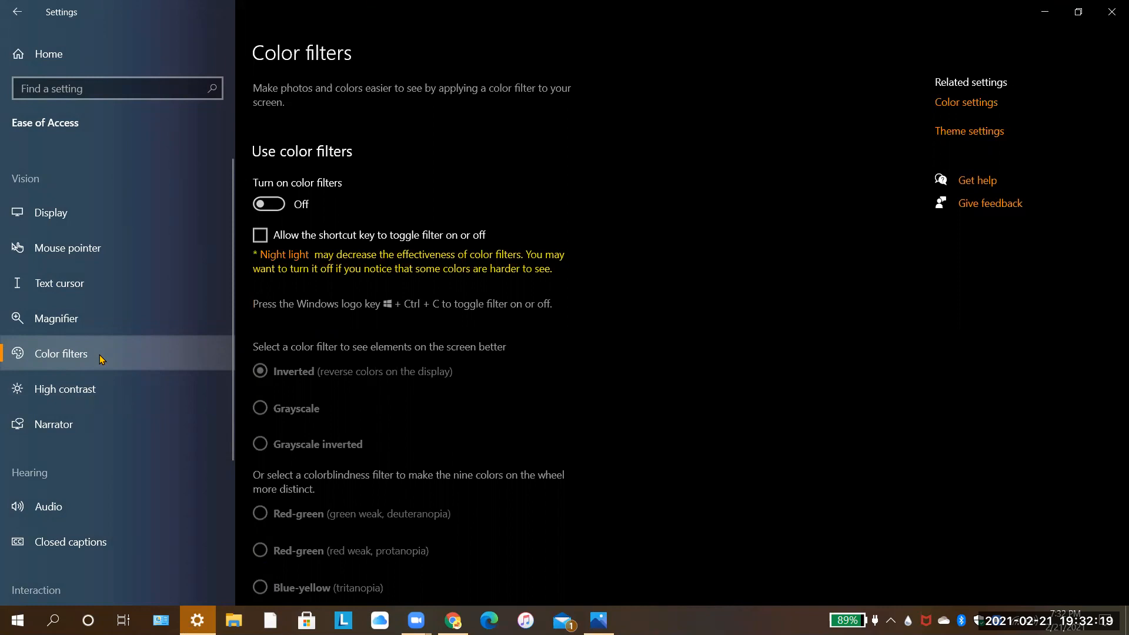
pyautogui.click(113, 382)
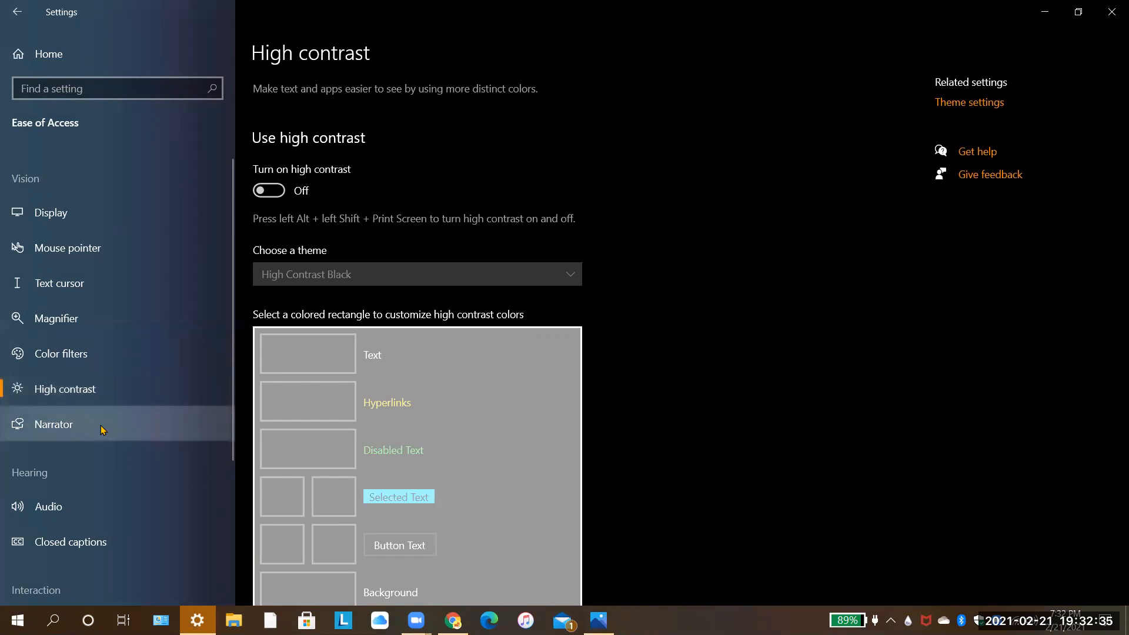
pyautogui.click(118, 434)
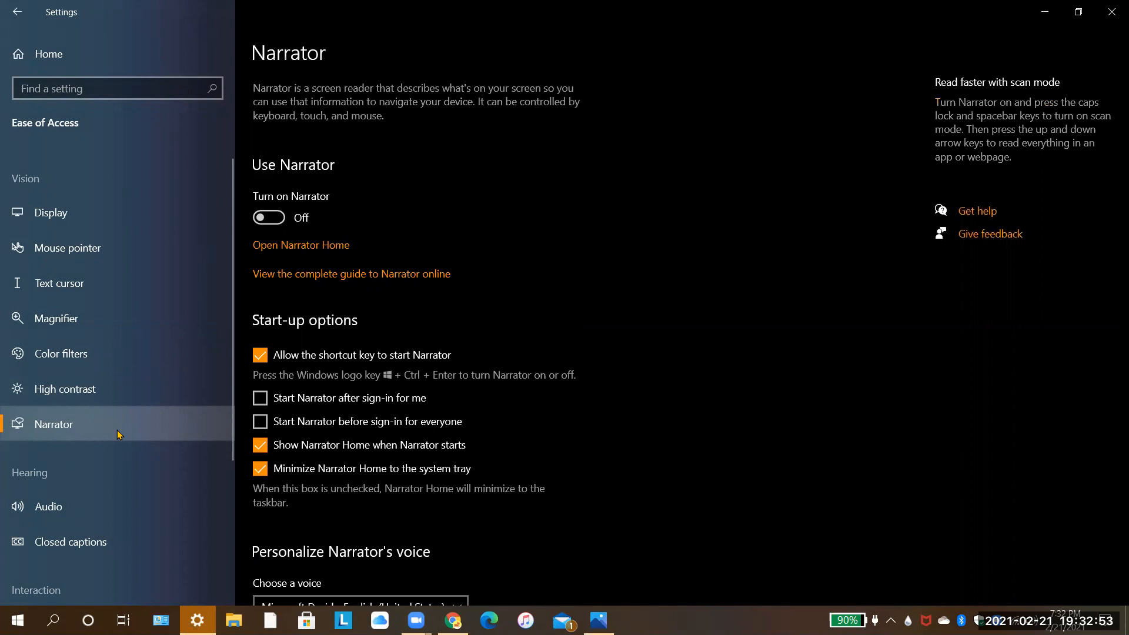
pyautogui.click(131, 504)
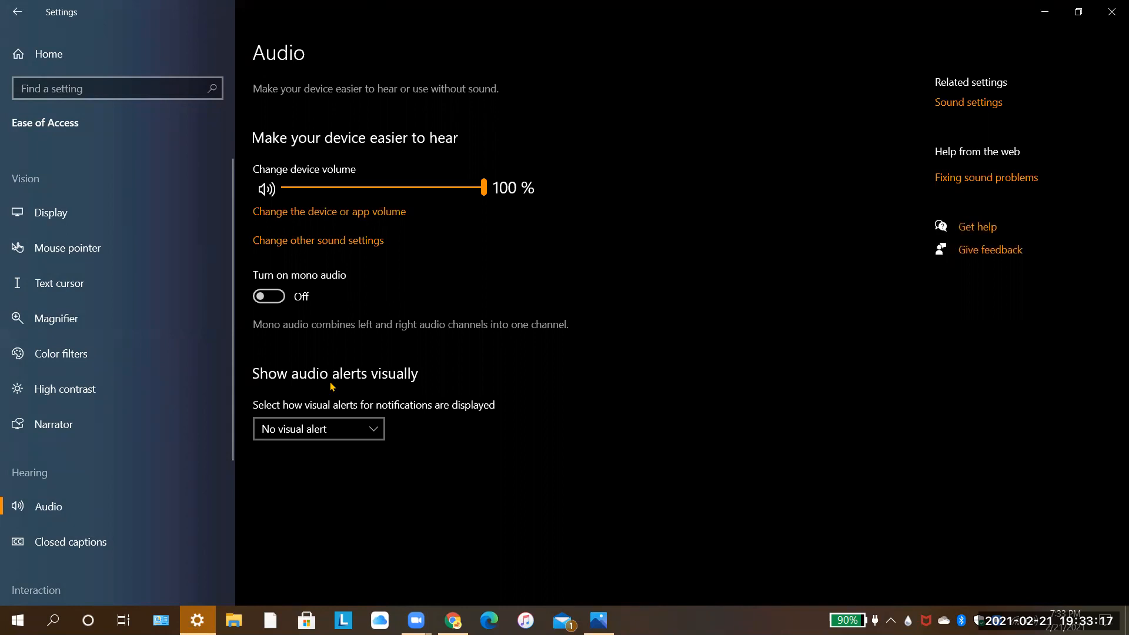
pyautogui.click(110, 548)
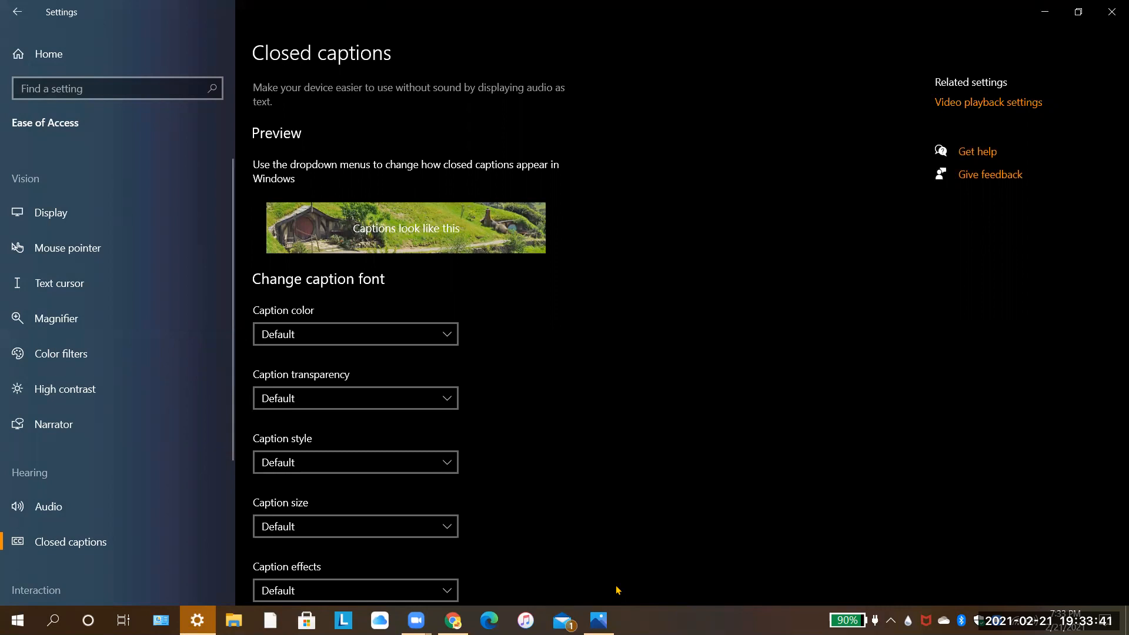
pyautogui.scroll(-2, 133, 506)
pyautogui.scroll(-2, 133, 506)
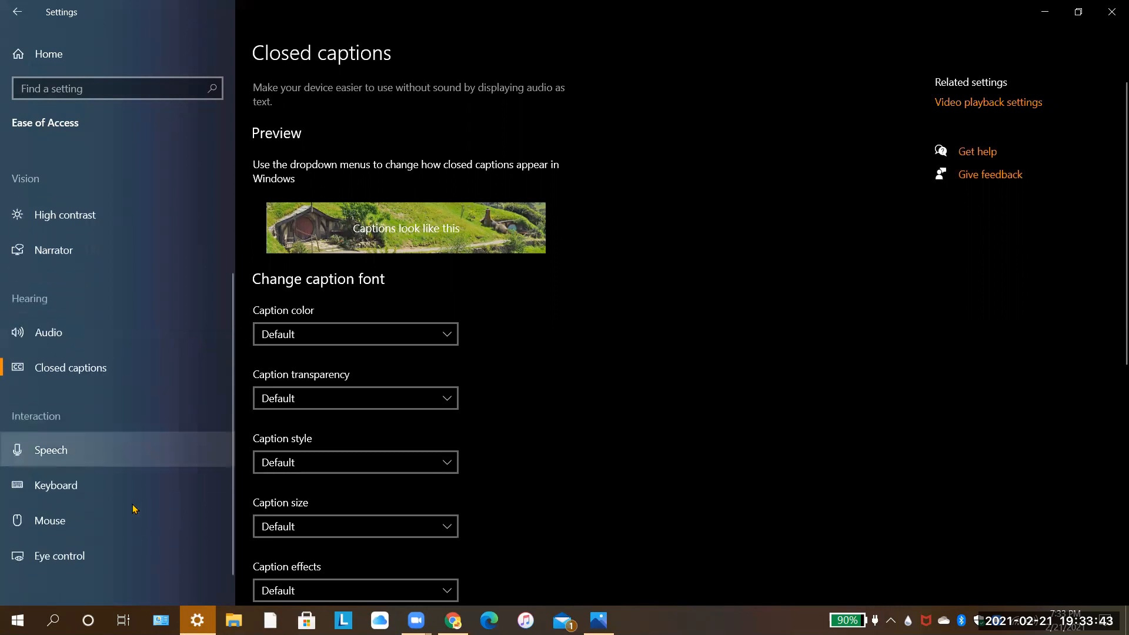
pyautogui.click(114, 450)
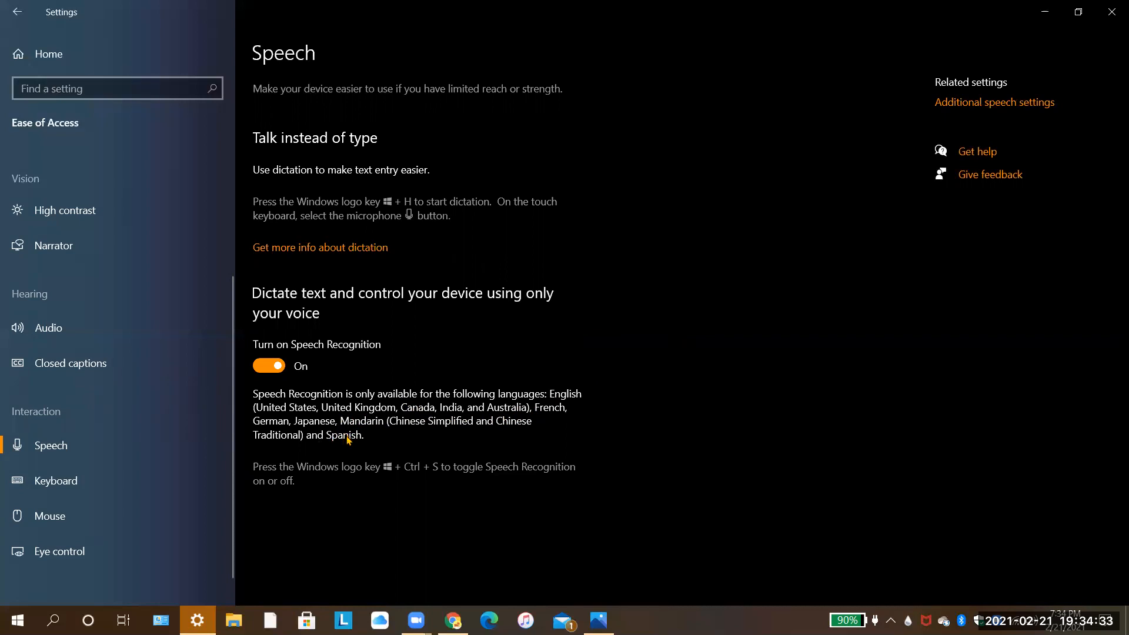
# Turn on the On-Screen Keyboard in the Keyboard settings and use it to enter "dg" in the settings search field
pyautogui.click(131, 493)
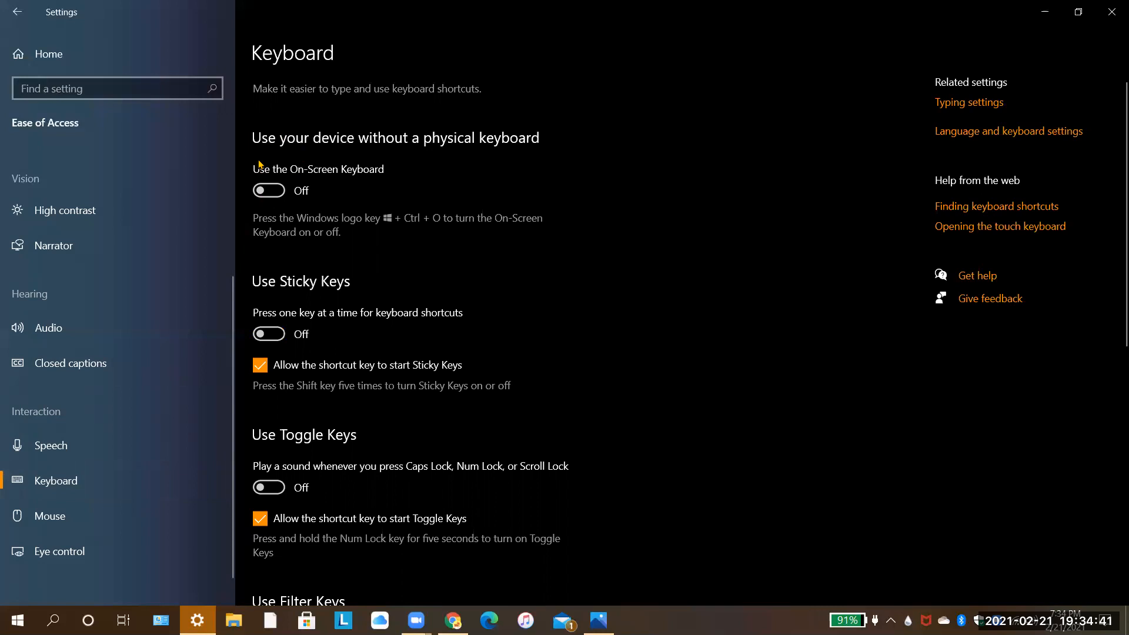
pyautogui.click(266, 187)
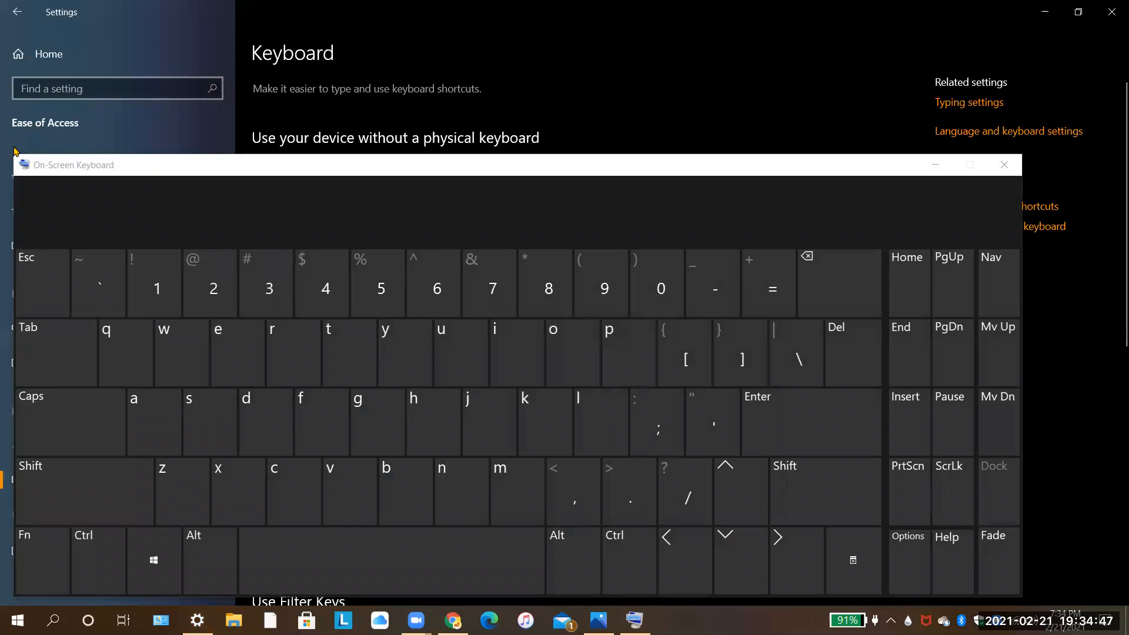
pyautogui.click(101, 92)
pyautogui.click(250, 450)
pyautogui.click(376, 422)
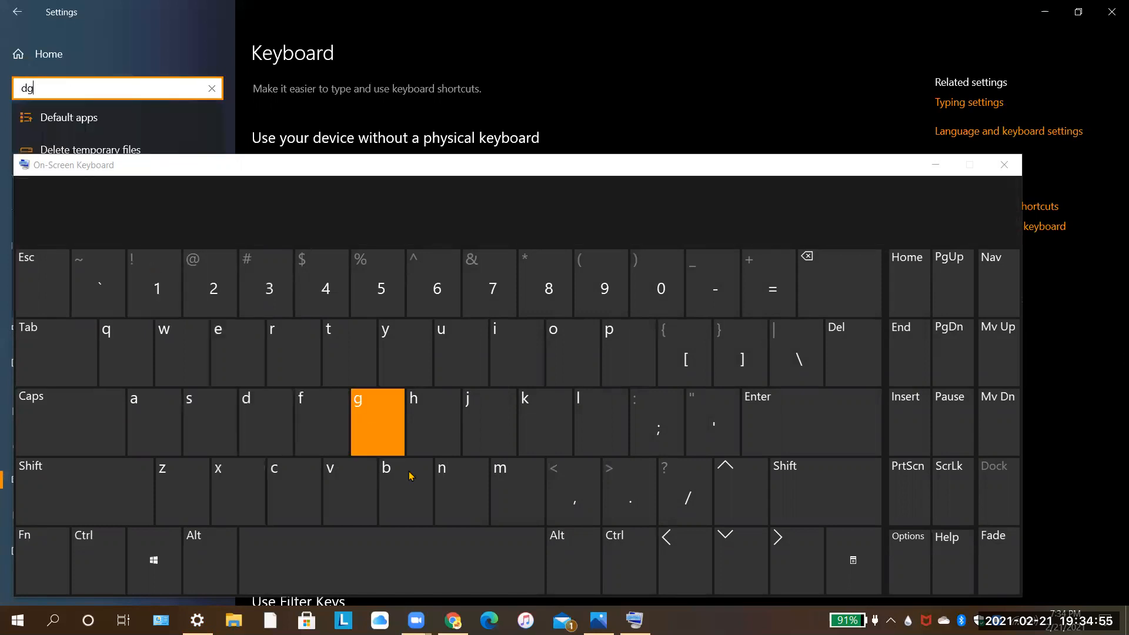
# Enter "t" and a long run of "d" with the On-Screen Keyboard, and clear the settings search field with its backspace
pyautogui.click(358, 368)
pyautogui.click(287, 430)
pyautogui.moveTo(287, 430); pyautogui.dragTo(278, 432)
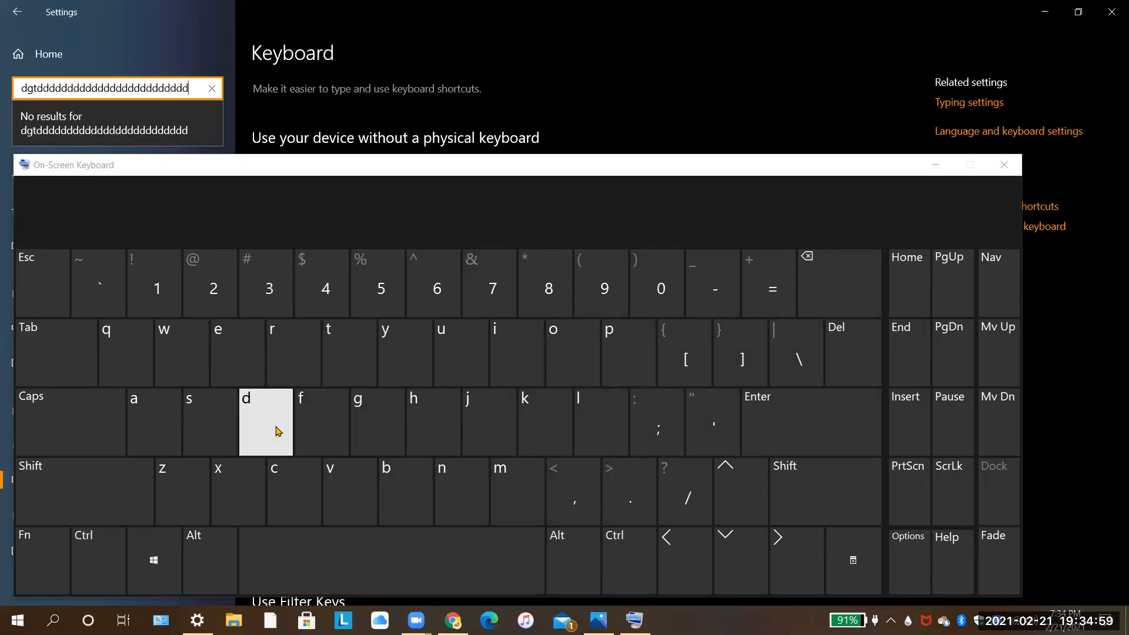
pyautogui.moveTo(805, 315); pyautogui.dragTo(799, 311)
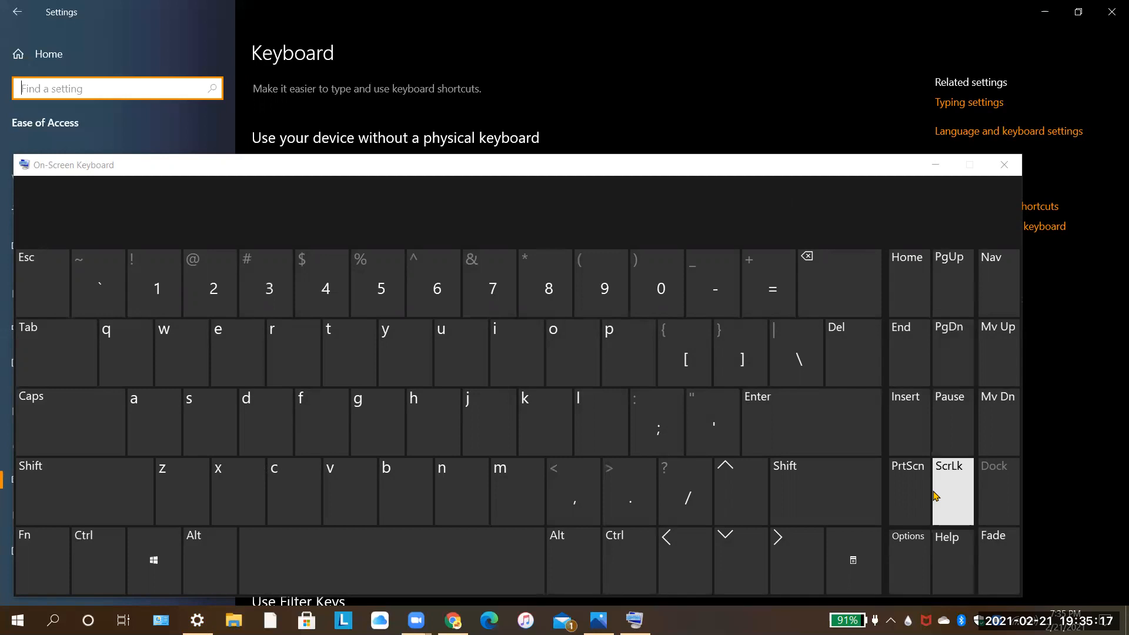
# Review the On-Screen Keyboard's options without changing them and close the On-Screen Keyboard
pyautogui.click(917, 550)
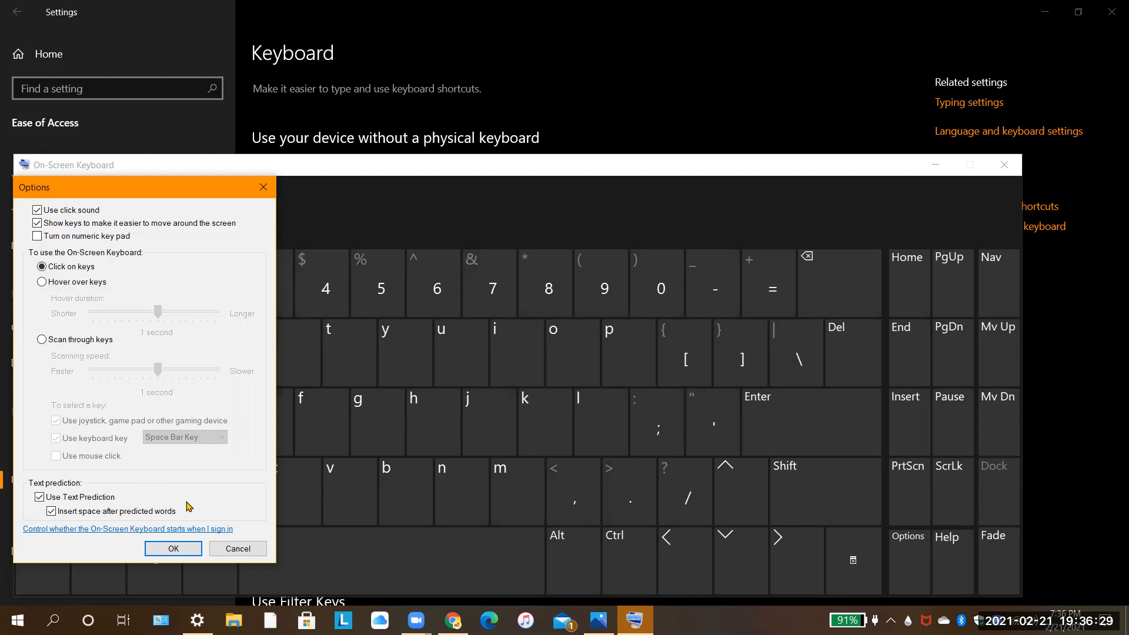
pyautogui.click(234, 553)
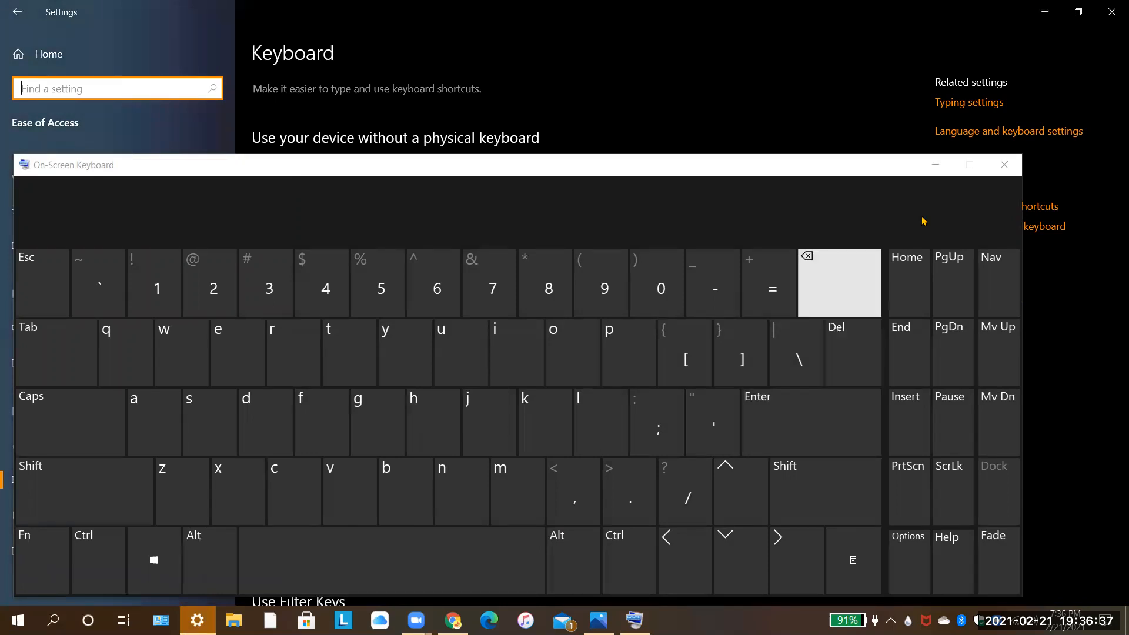
pyautogui.click(1002, 166)
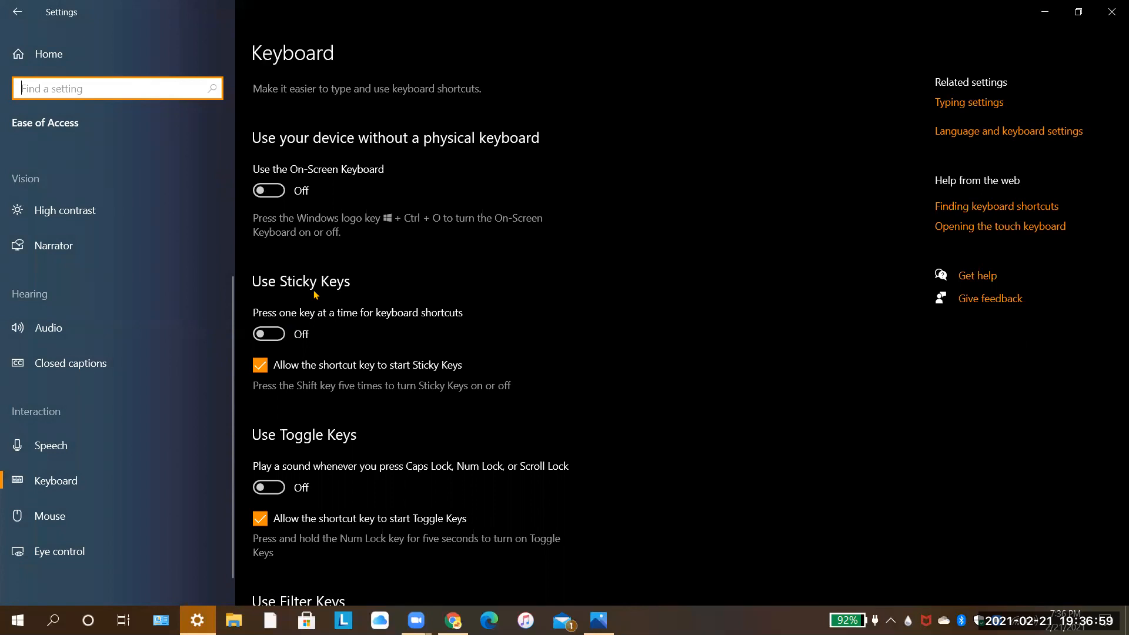
# Turn on Sticky Keys, try it out by opening Task Manager, and close Task Manager and turn Sticky Keys off again
pyautogui.click(275, 334)
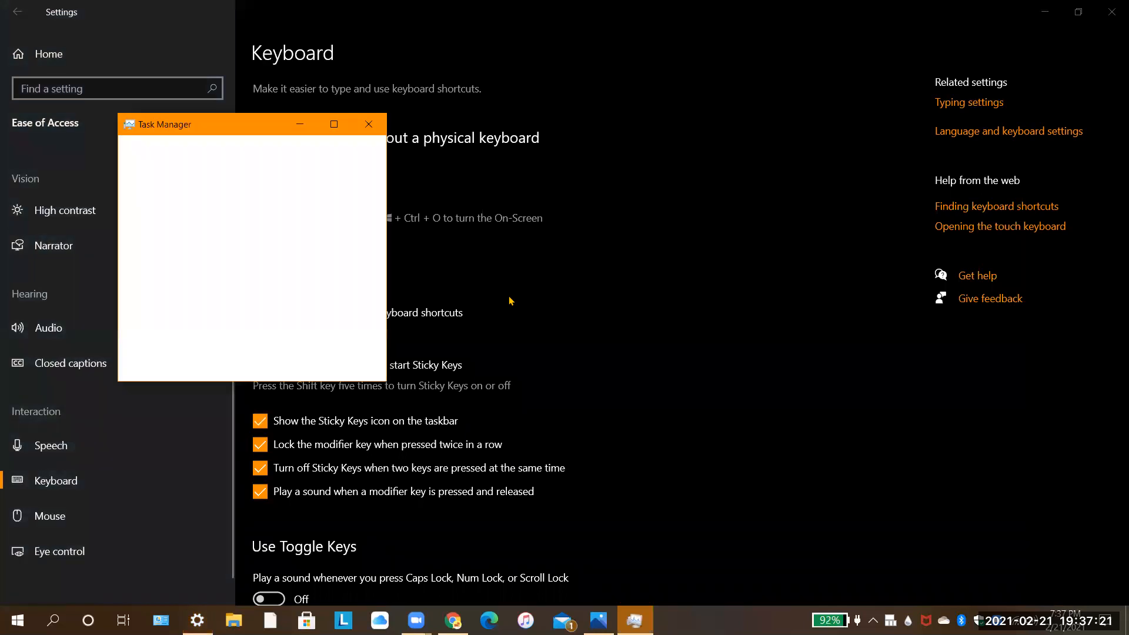
pyautogui.click(376, 124)
pyautogui.click(276, 338)
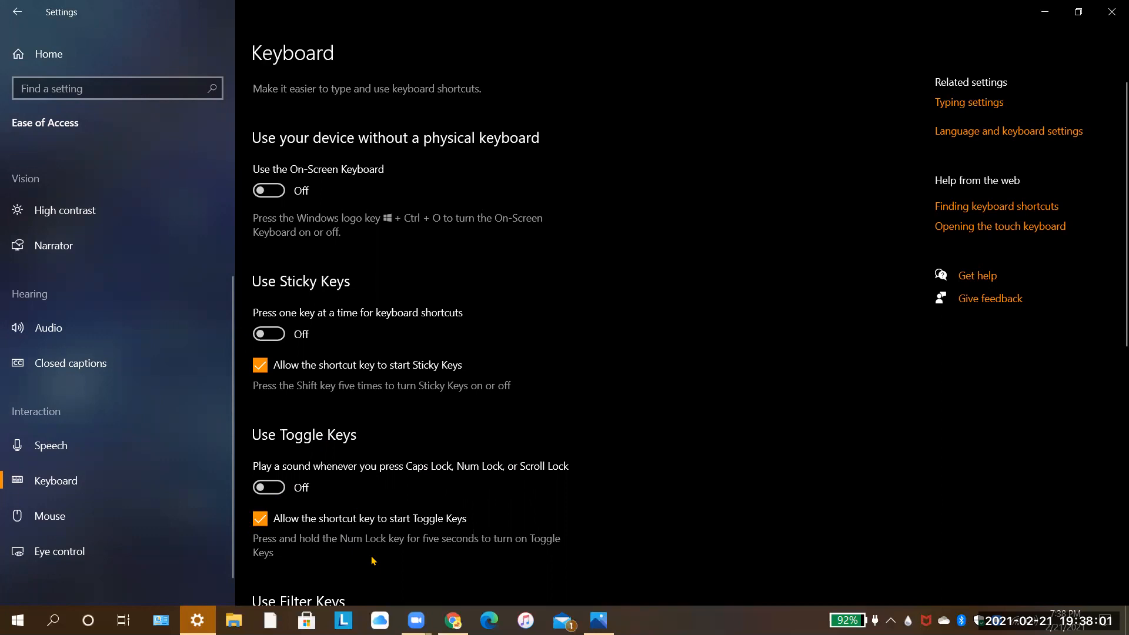
# Examine the Toggle Keys, Filter Keys, keyboard shortcut, Print Screen shortcut and easier typing options in the Keyboard settings
pyautogui.scroll(-2, 372, 560)
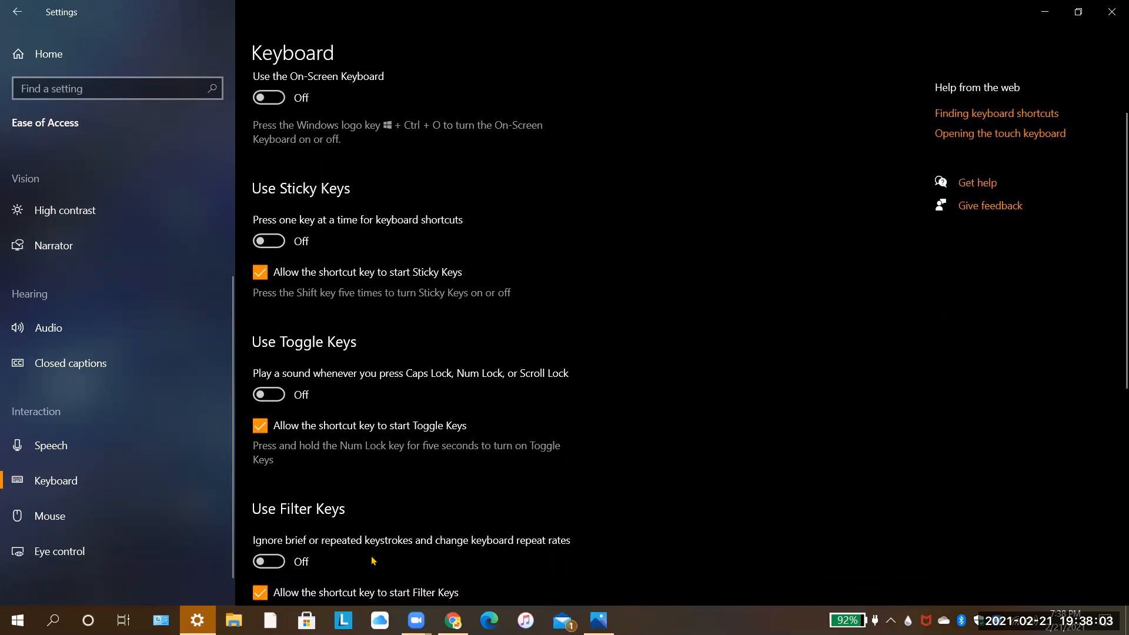
pyautogui.scroll(-4, 372, 560)
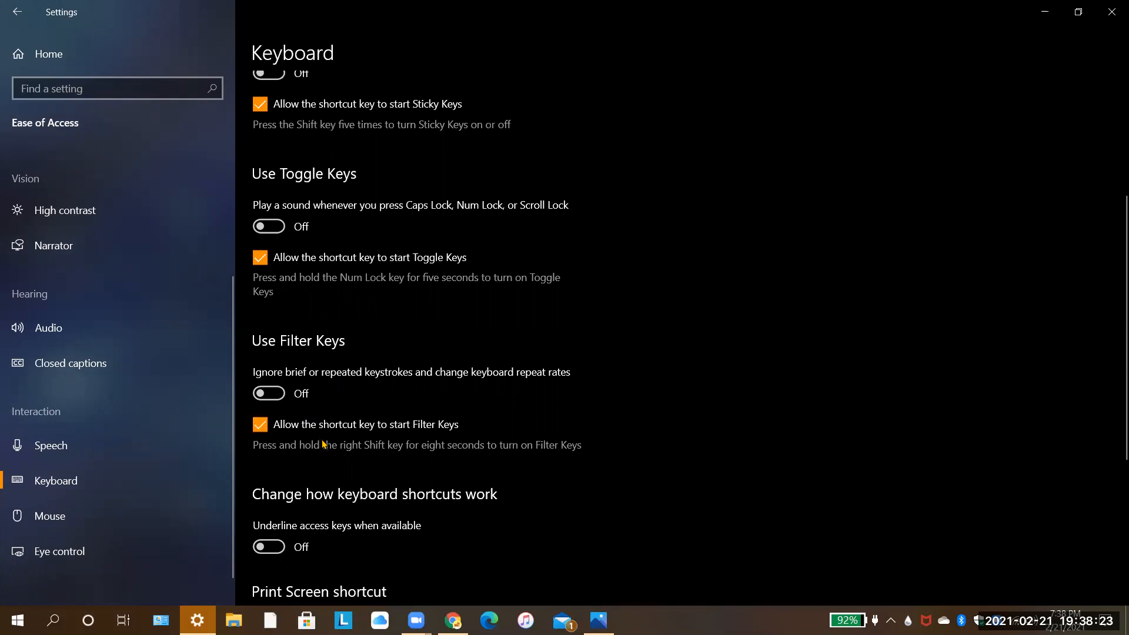
pyautogui.scroll(-2, 332, 467)
pyautogui.scroll(-6, 333, 468)
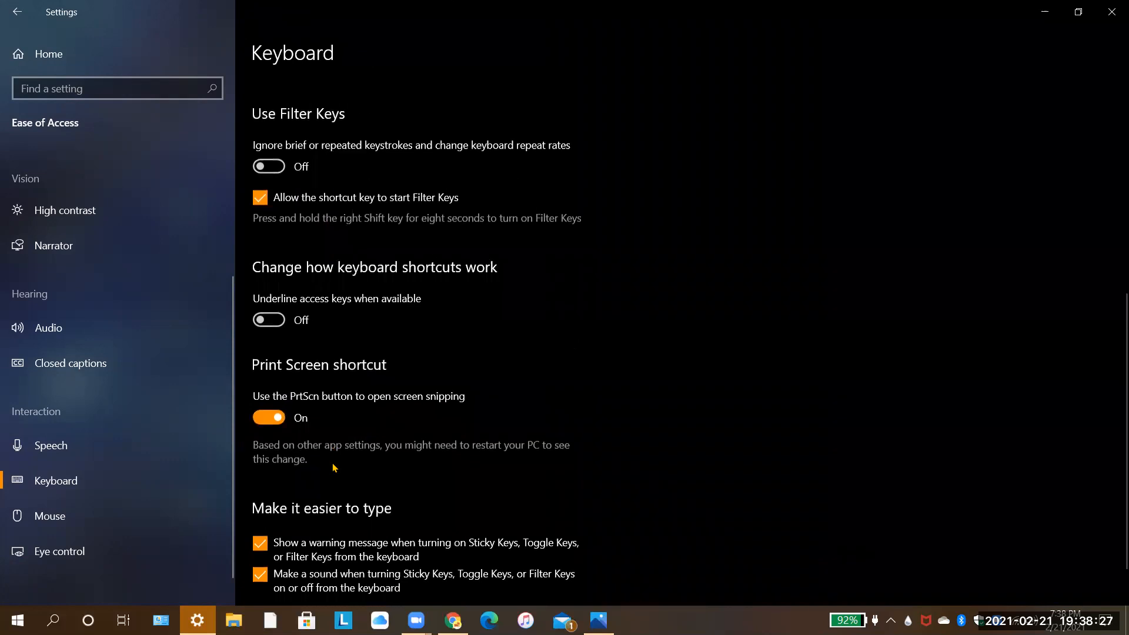
pyautogui.scroll(-1, 334, 467)
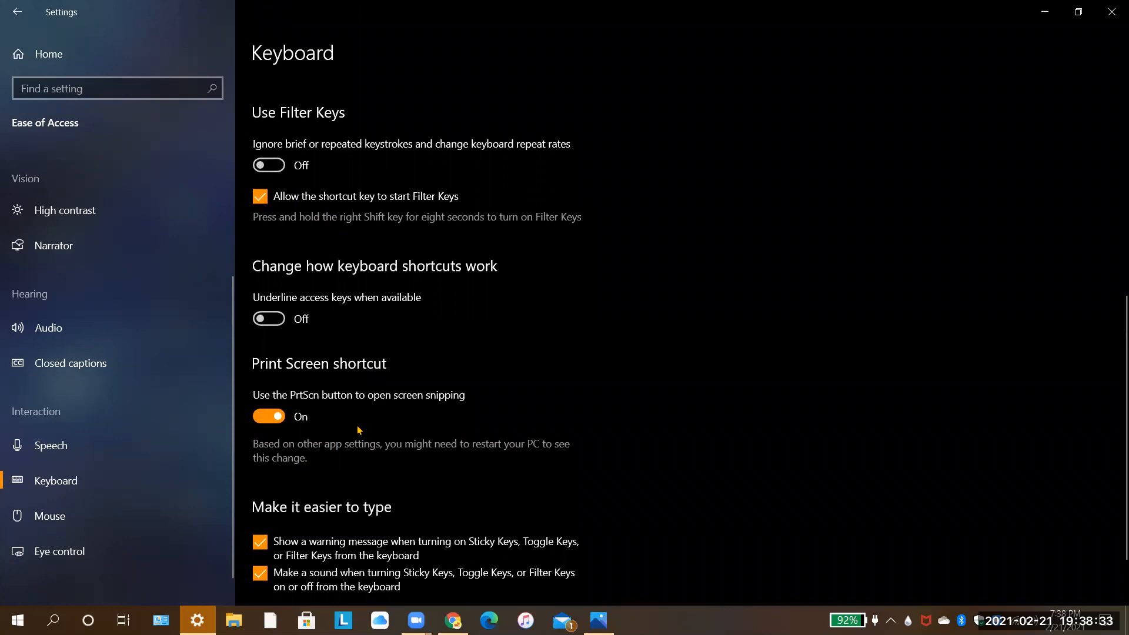
pyautogui.scroll(-3, 358, 430)
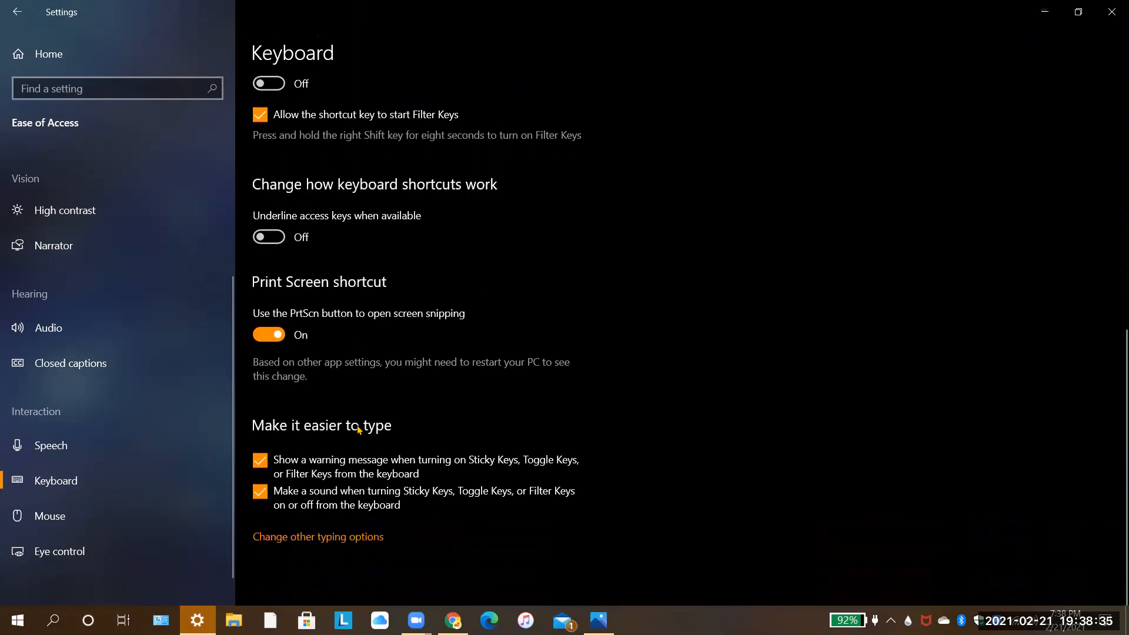
pyautogui.scroll(1, 358, 430)
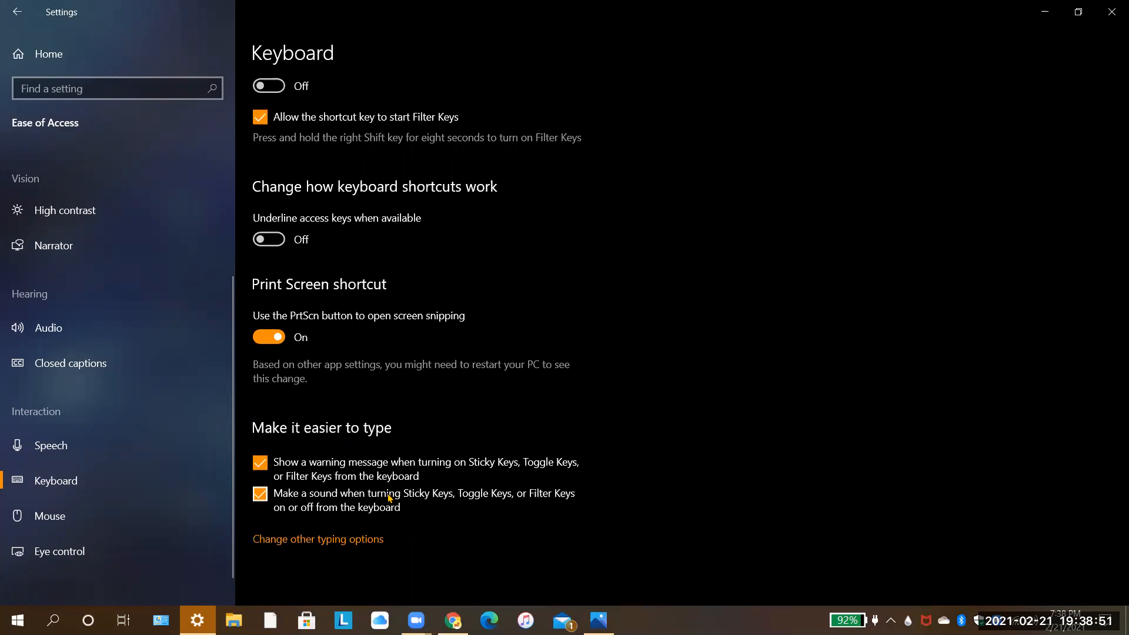
# Turn on Mouse Keys in the Mouse settings, toggle Num Lock on and off to try it, and turn Mouse Keys off again
pyautogui.click(15, 520)
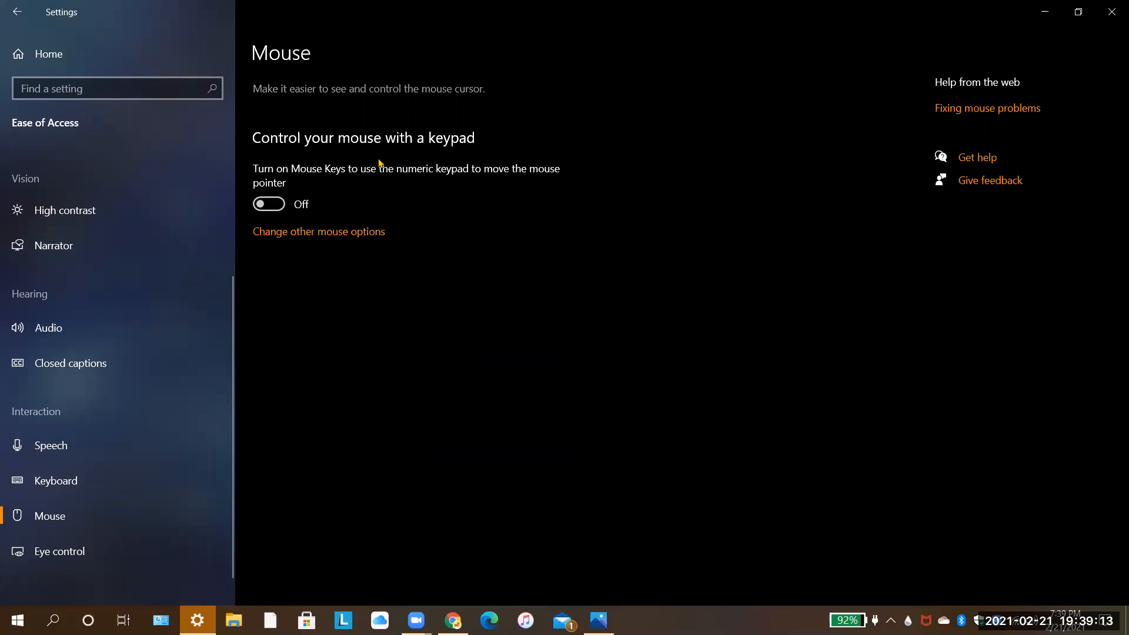
pyautogui.click(270, 203)
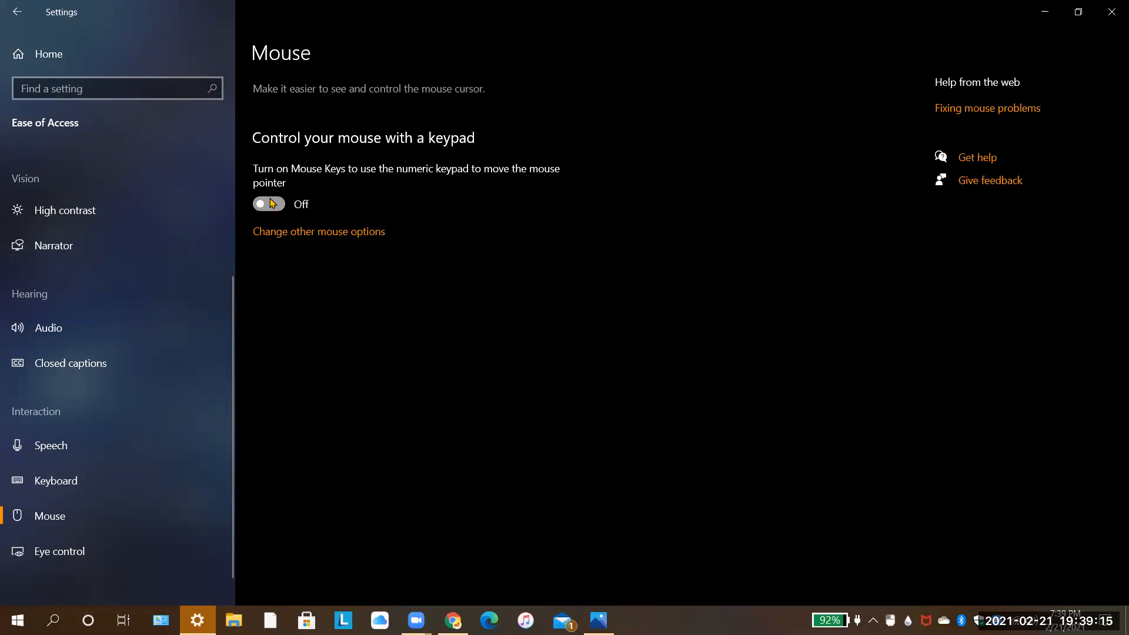
pyautogui.press('Num_Lock')
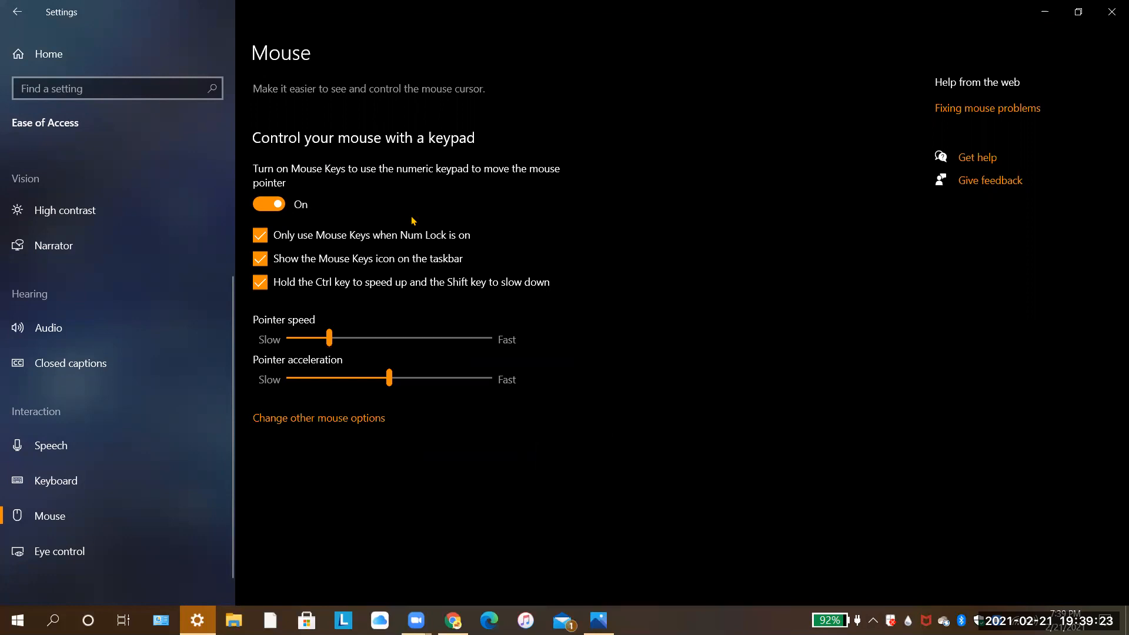
pyautogui.press('Num_Lock')
pyautogui.click(274, 204)
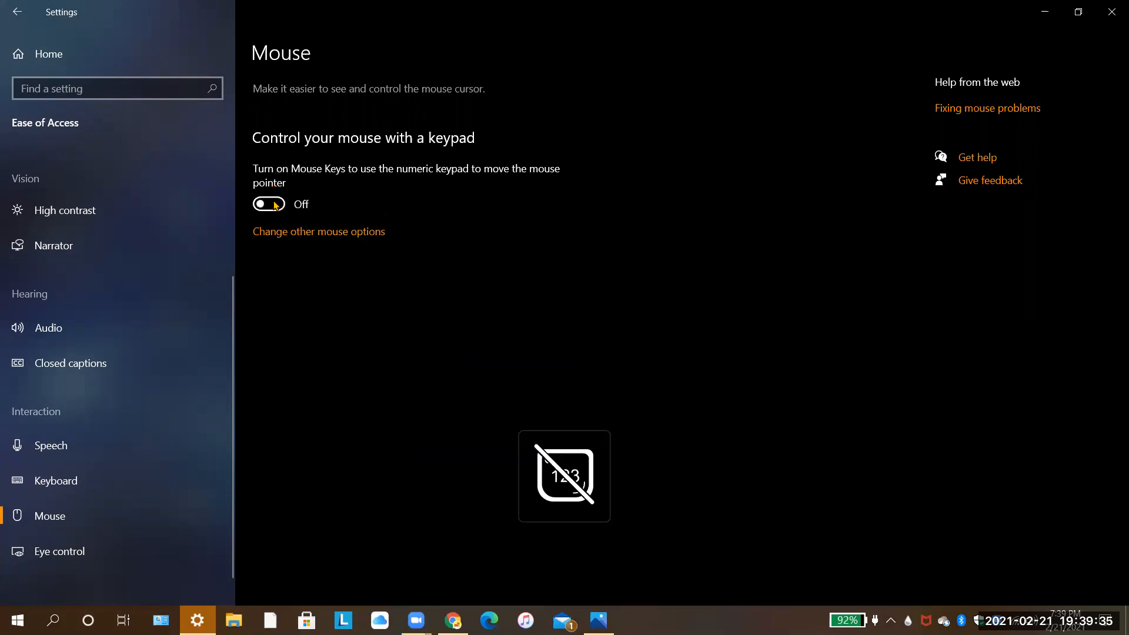
# View the Eye control settings and close the Settings window
pyautogui.click(139, 559)
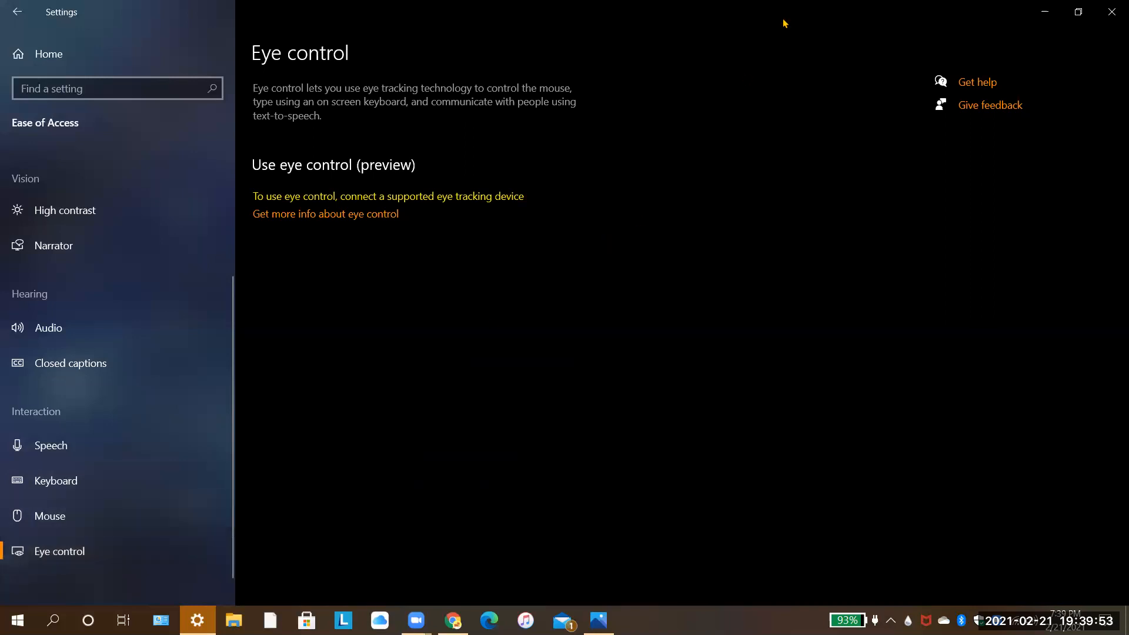
pyautogui.click(1112, 12)
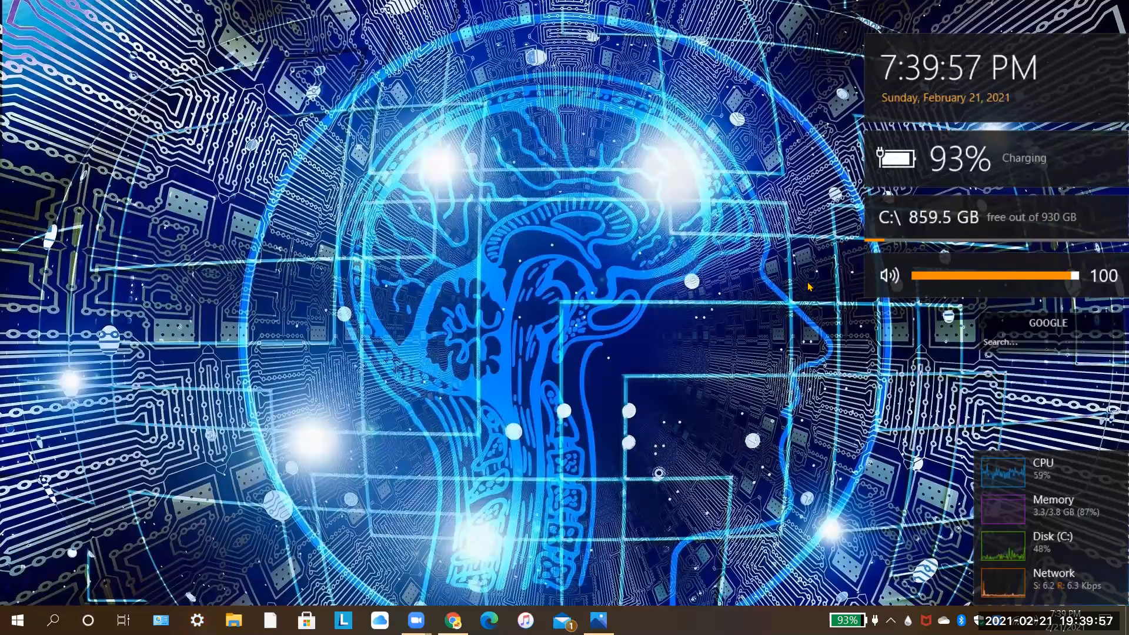